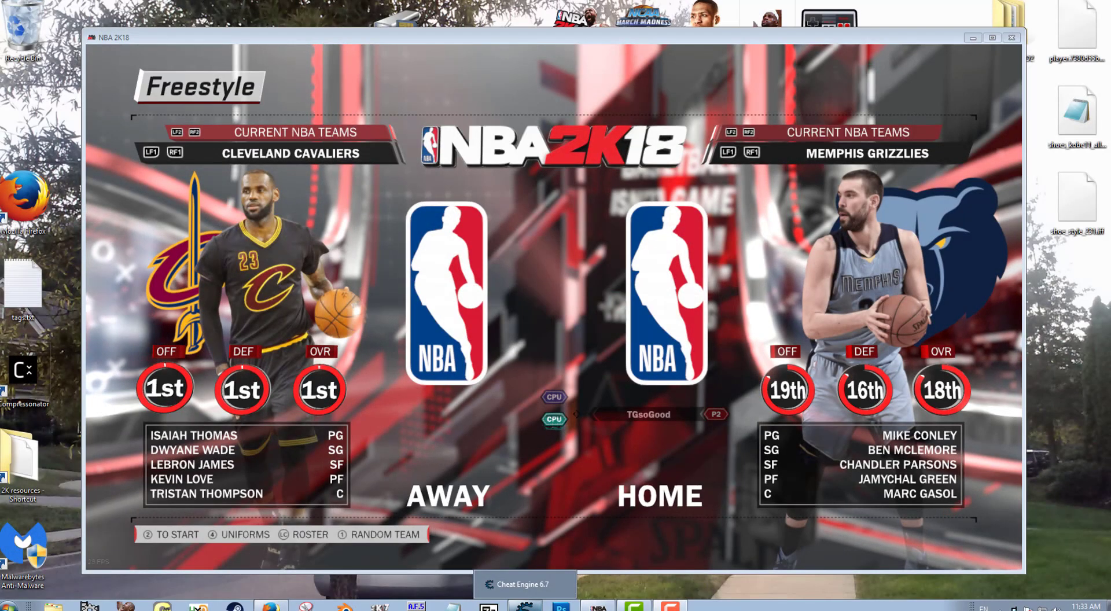
# Step: Attach Cheat Engine to the running NBA 2K18 process from the Process List
pyautogui.hotkey('alt', 'Tab')
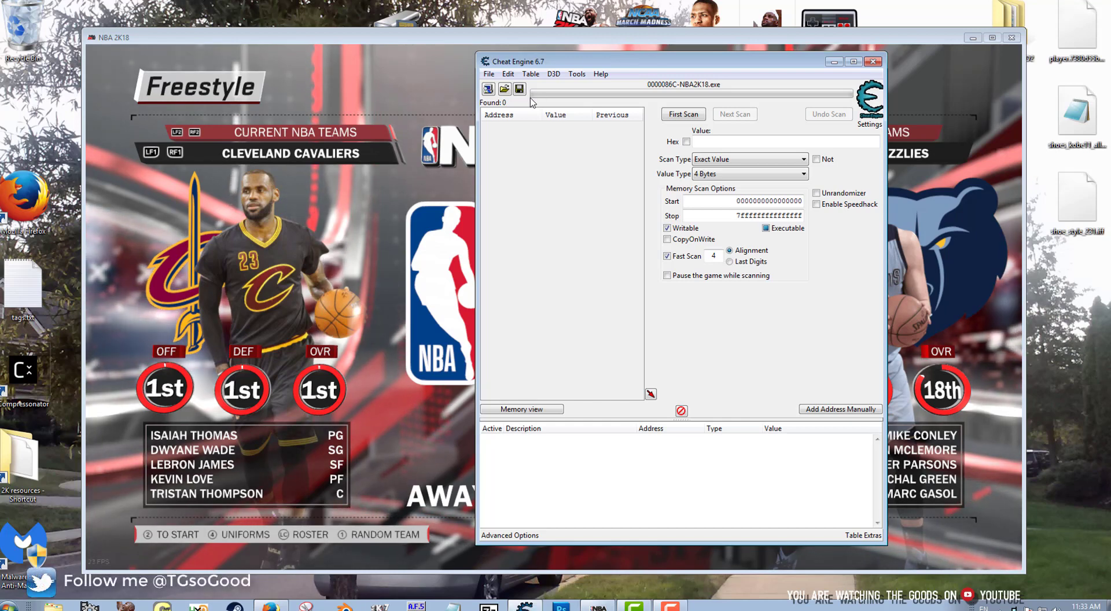
pyautogui.click(488, 89)
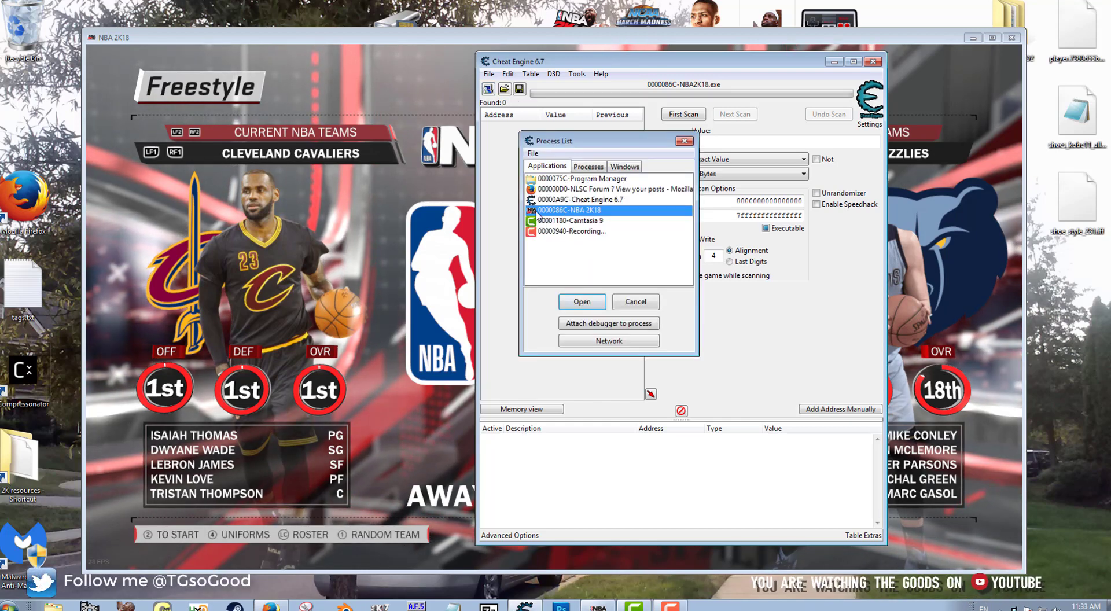
pyautogui.doubleClick(545, 211)
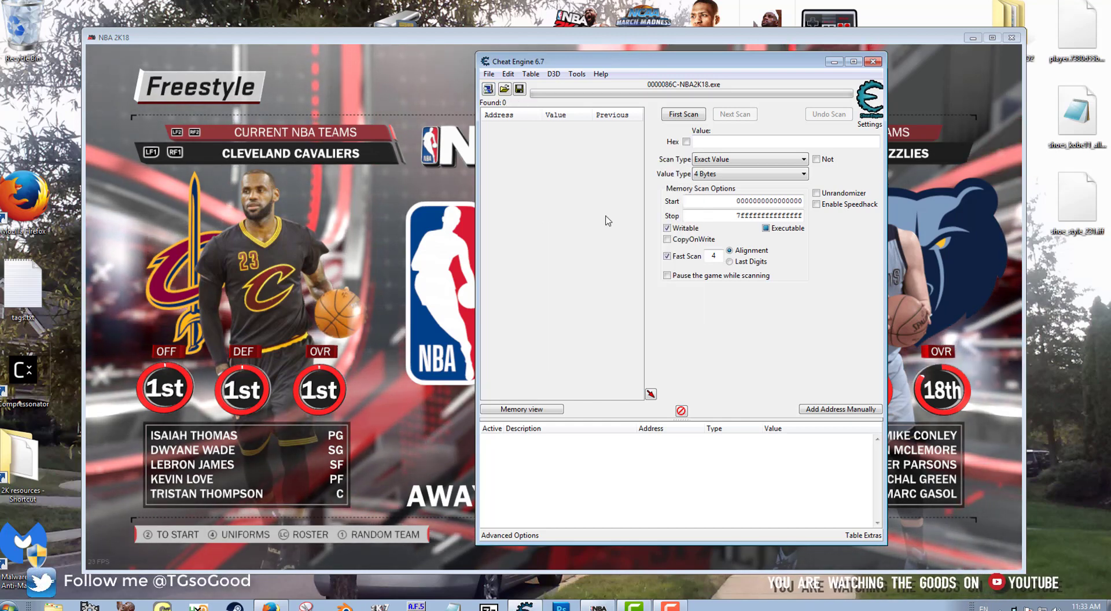
# Step: Load the arenas_and_teams_v2p0.CT cheat table, dismissing the error and the Lua Engine window
pyautogui.click(504, 90)
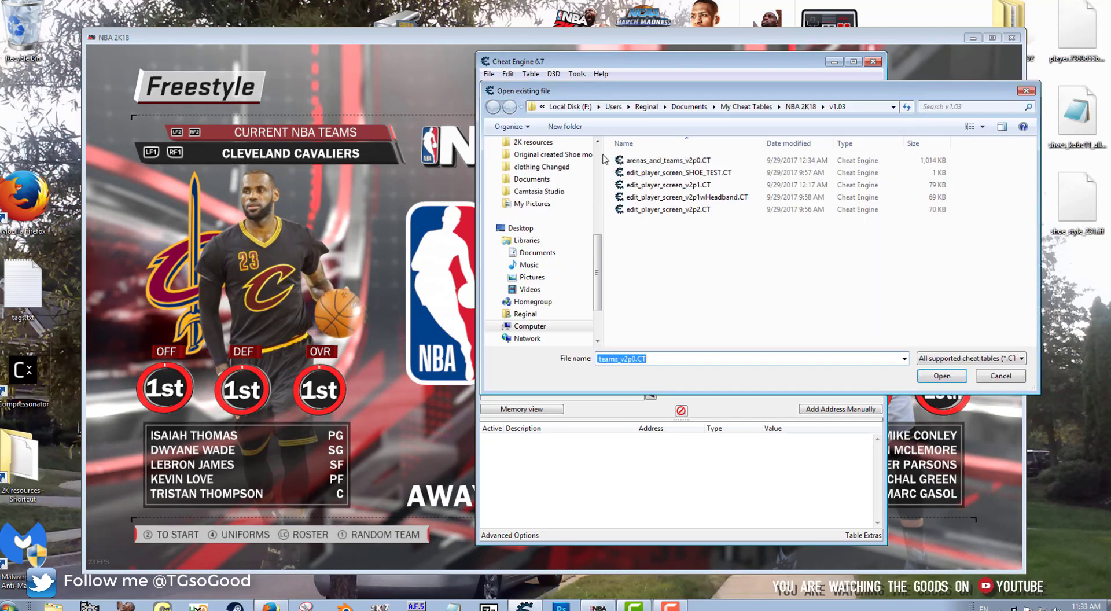
pyautogui.doubleClick(671, 162)
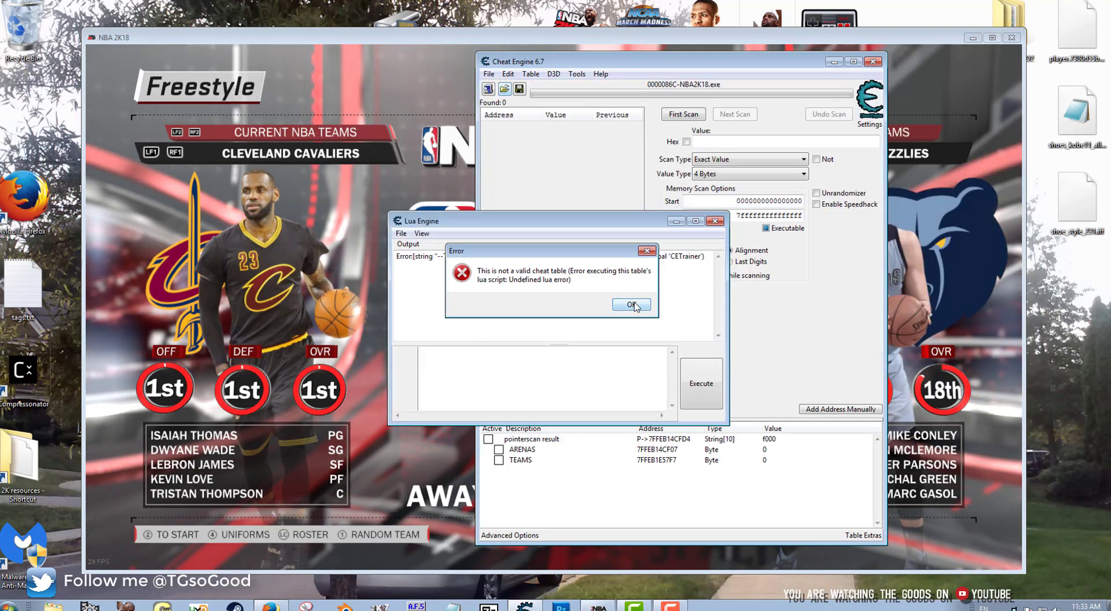
pyautogui.click(632, 305)
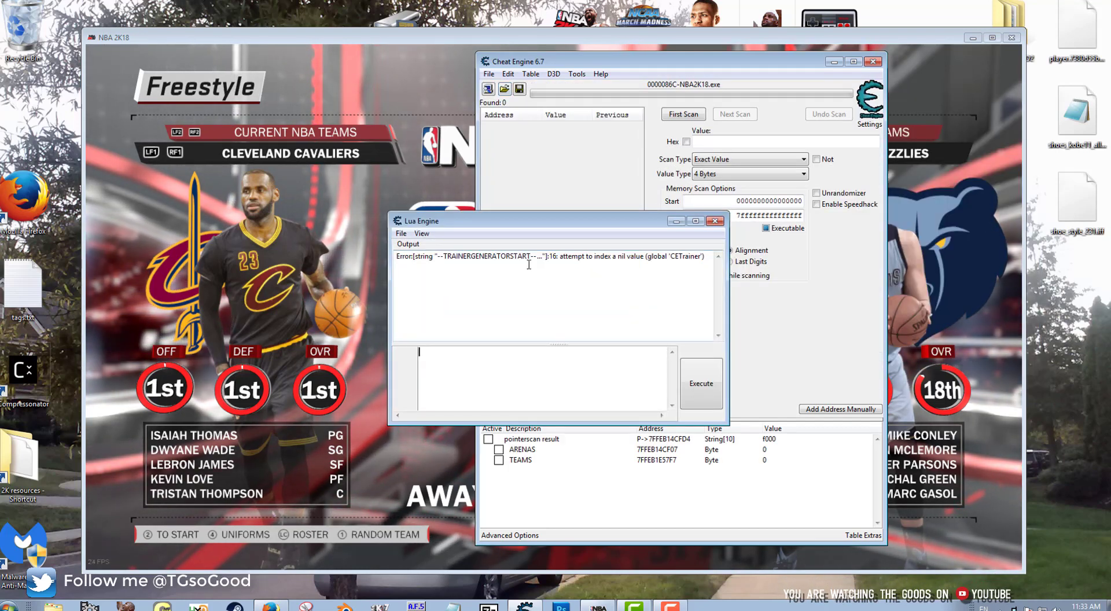
pyautogui.click(716, 221)
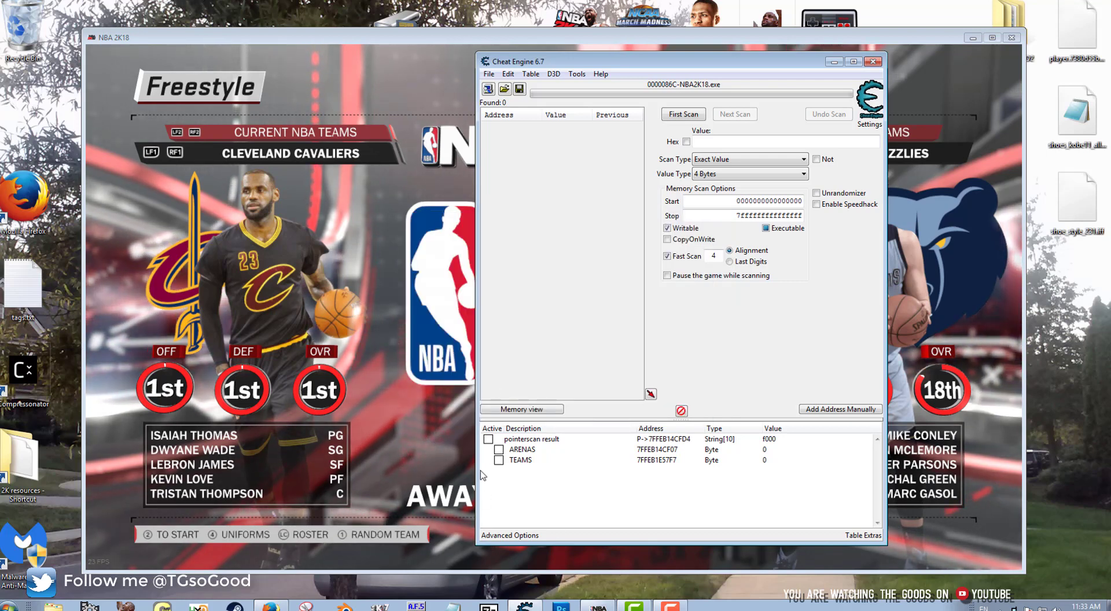
# Step: Toggle ARENAS off again, activate the TEAMS group and scroll down to the Grizzlies row
pyautogui.click(488, 441)
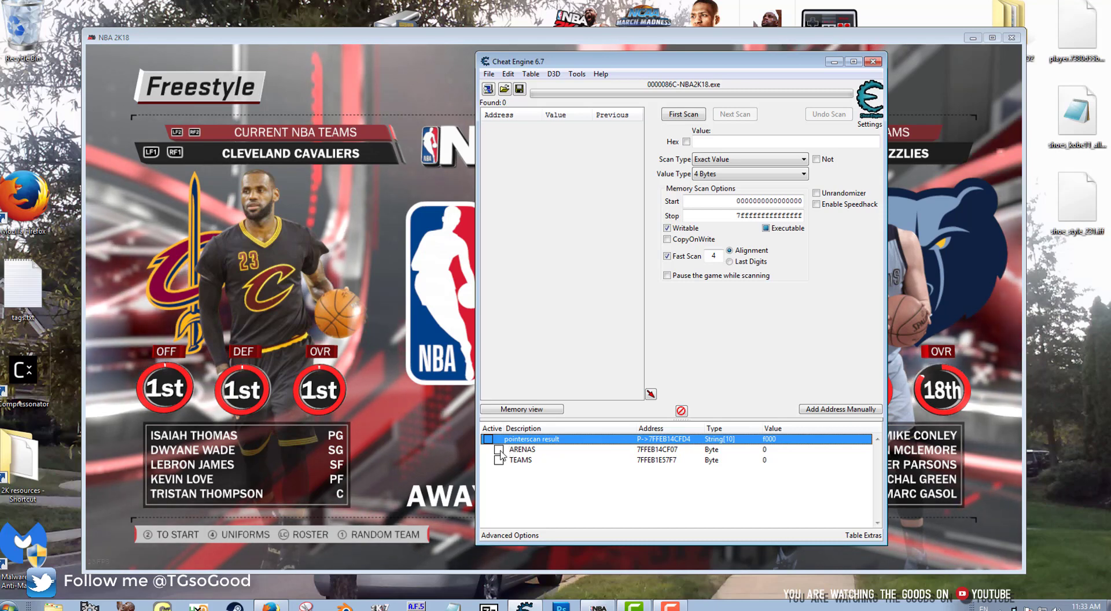
pyautogui.click(500, 451)
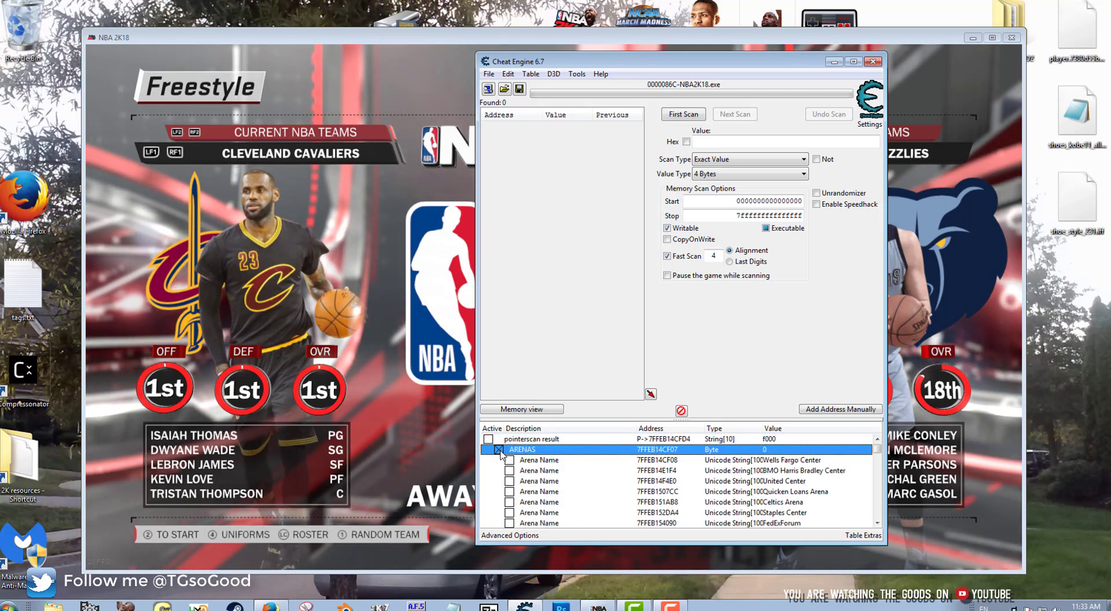
pyautogui.click(499, 450)
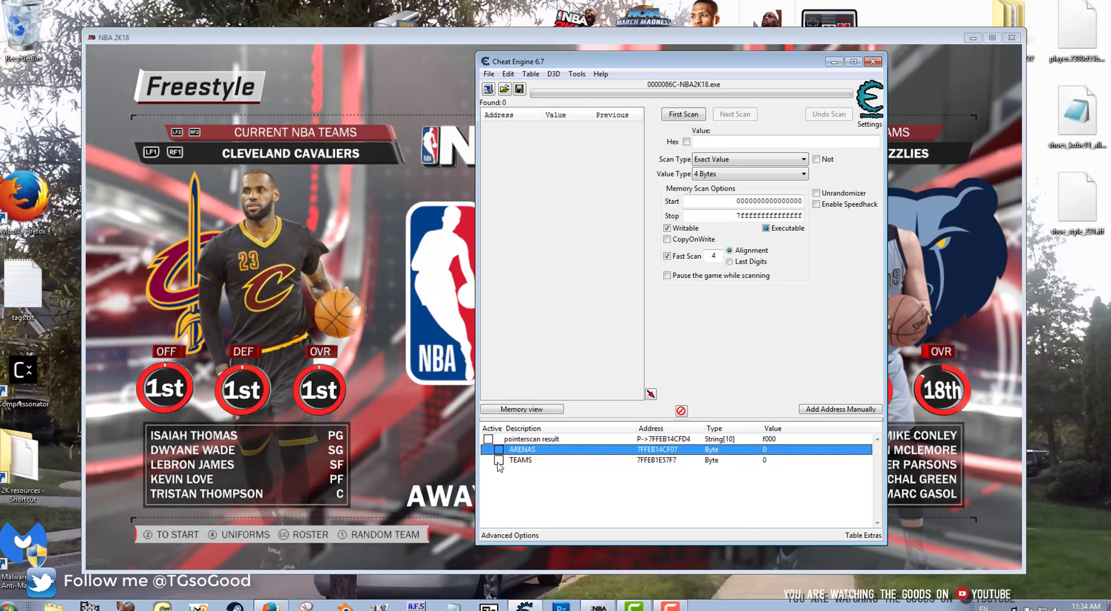
pyautogui.click(499, 461)
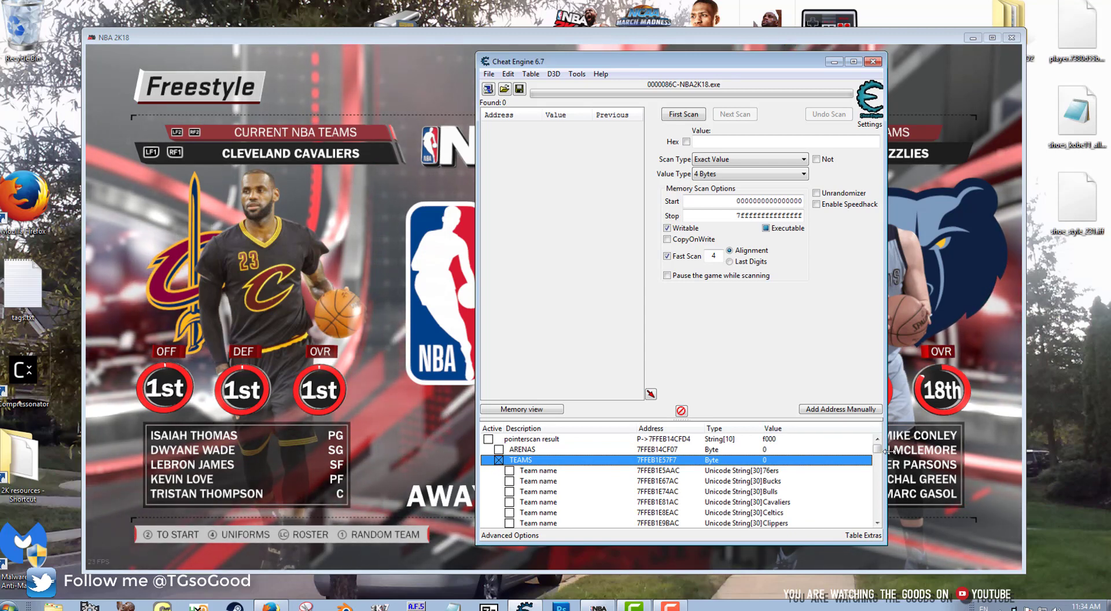
pyautogui.scroll(-5, 878, 523)
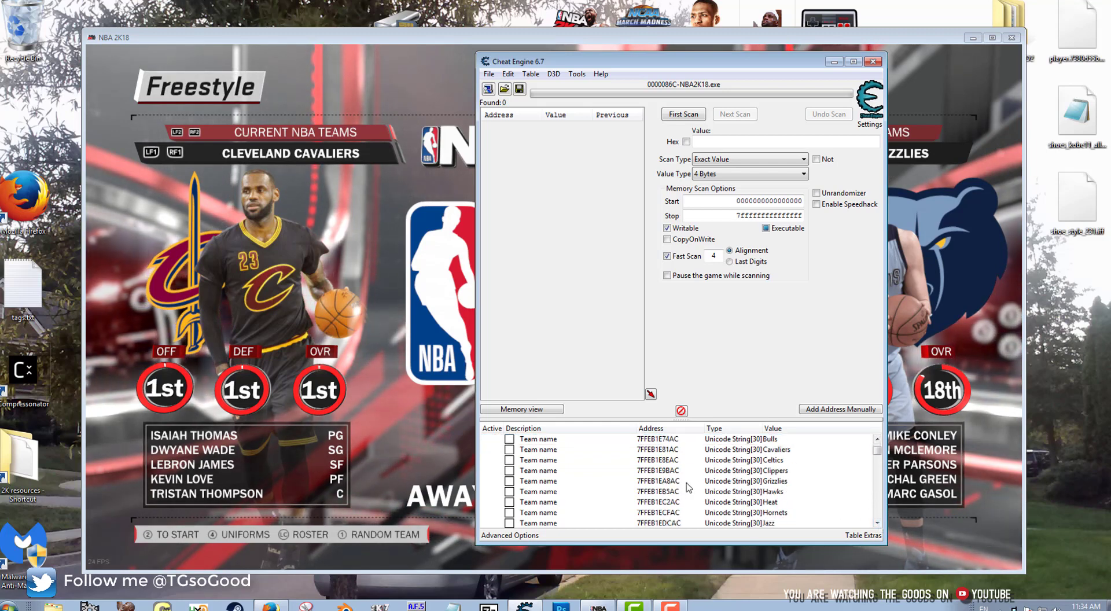
# Step: Change the Grizzlies team name value to Bears
pyautogui.doubleClick(771, 482)
pyautogui.moveTo(544, 322); pyautogui.dragTo(499, 331)
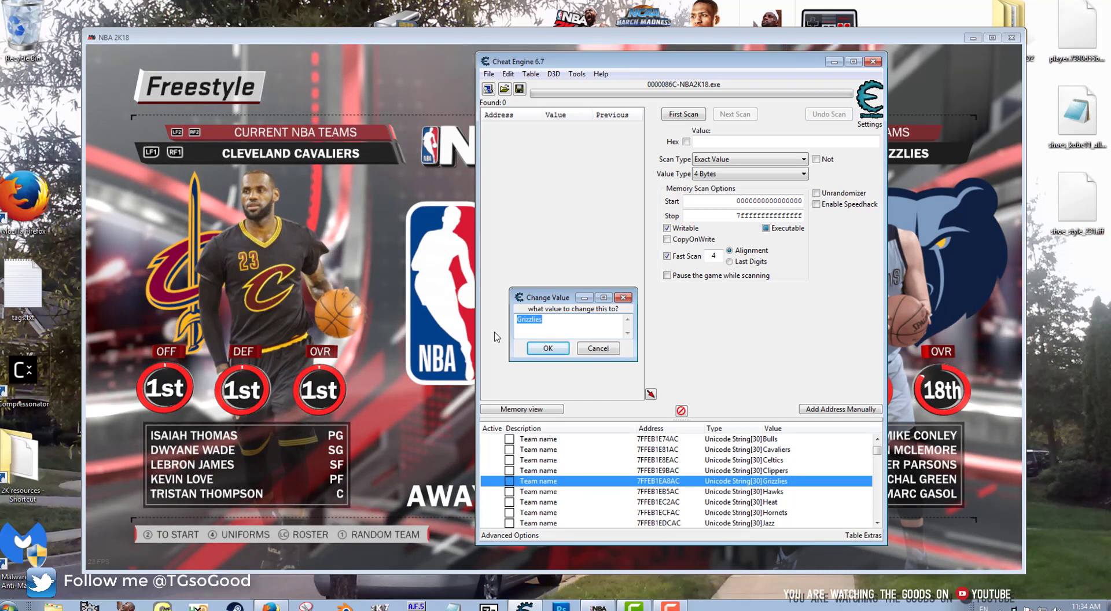
pyautogui.write('Bears')
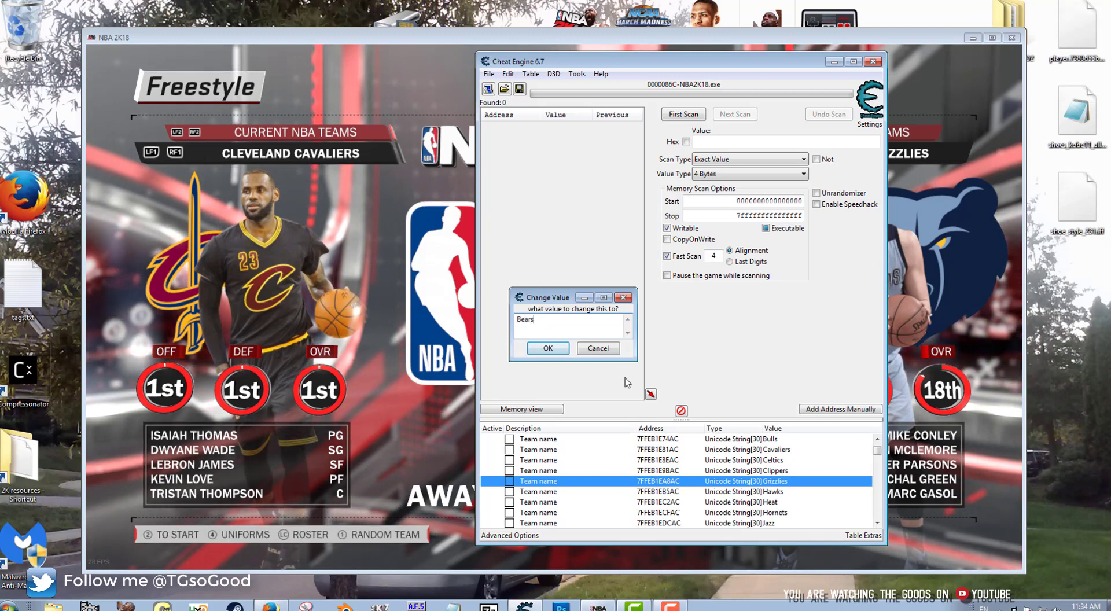
pyautogui.click(544, 349)
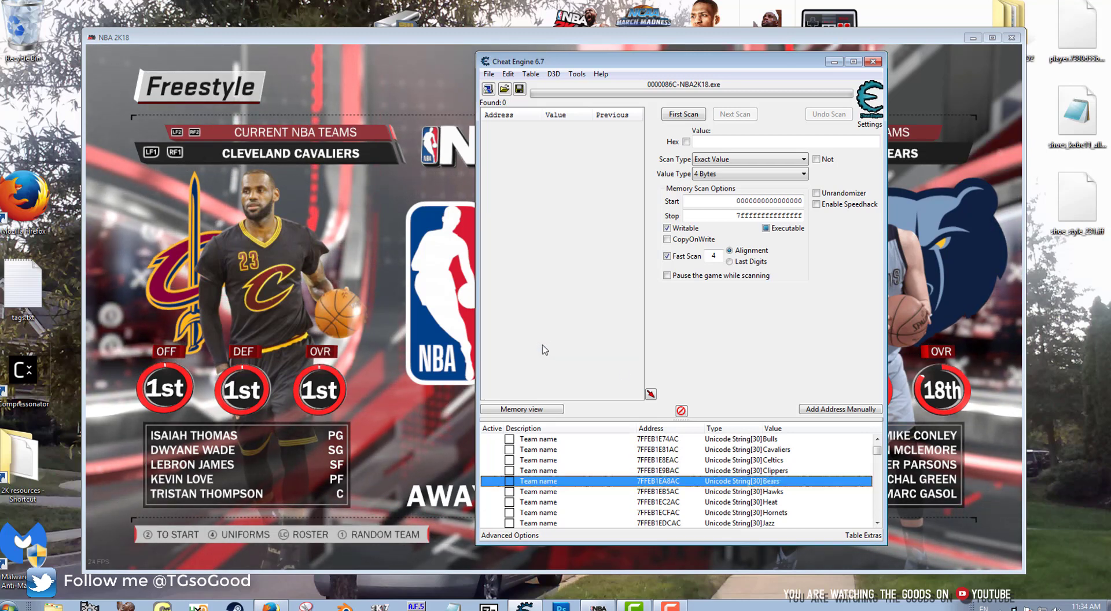
# Step: Move Cheat Engine aside and scroll the team list to check the game's new name
pyautogui.moveTo(763, 66); pyautogui.dragTo(592, 76)
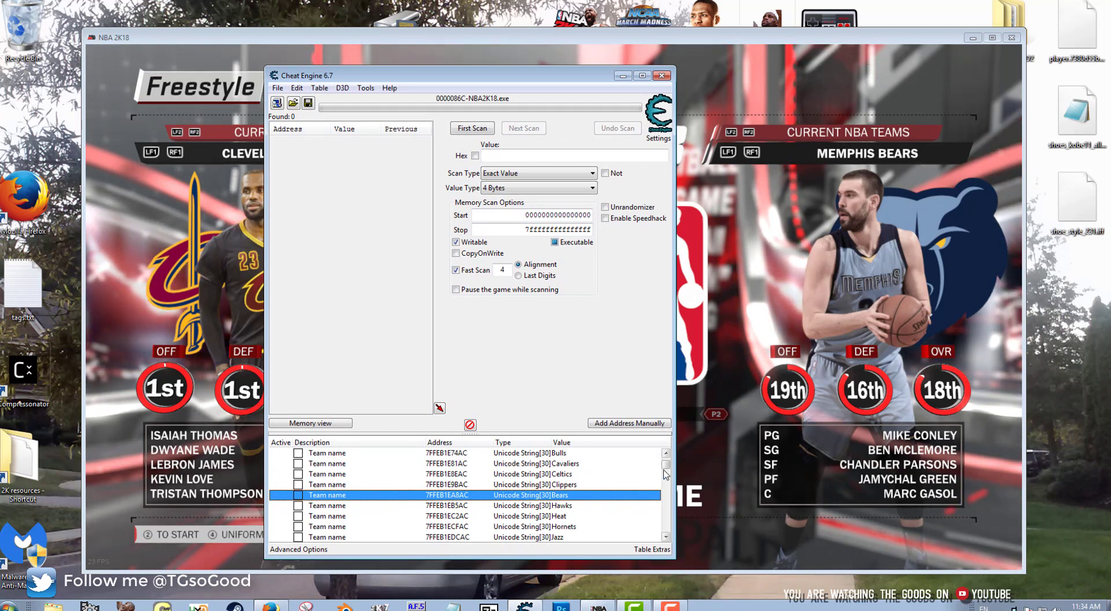
pyautogui.moveTo(666, 469); pyautogui.dragTo(672, 513)
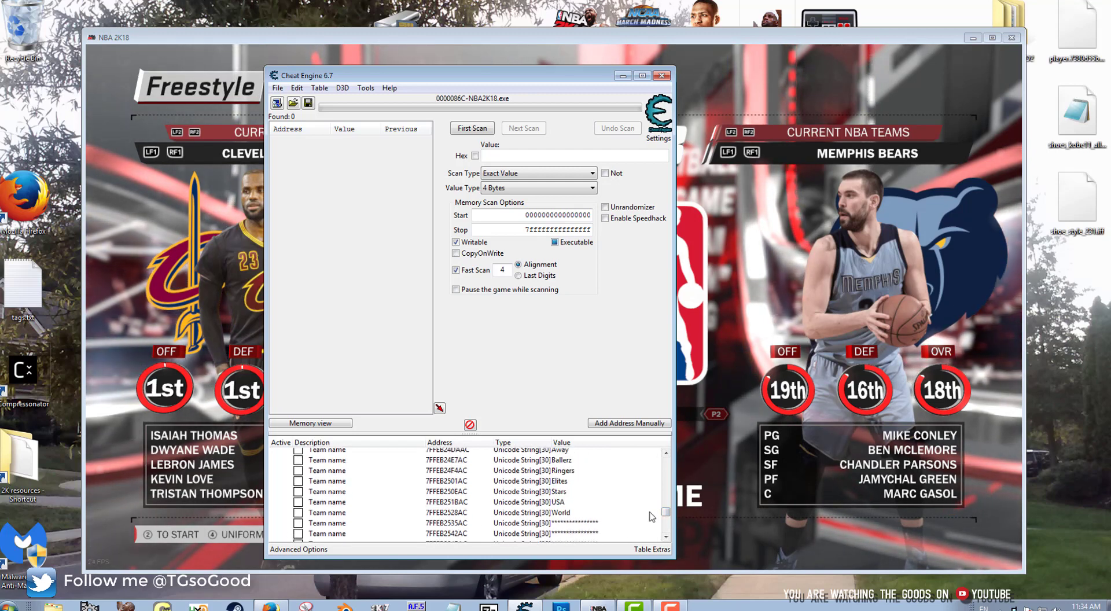
pyautogui.moveTo(668, 515); pyautogui.dragTo(670, 468)
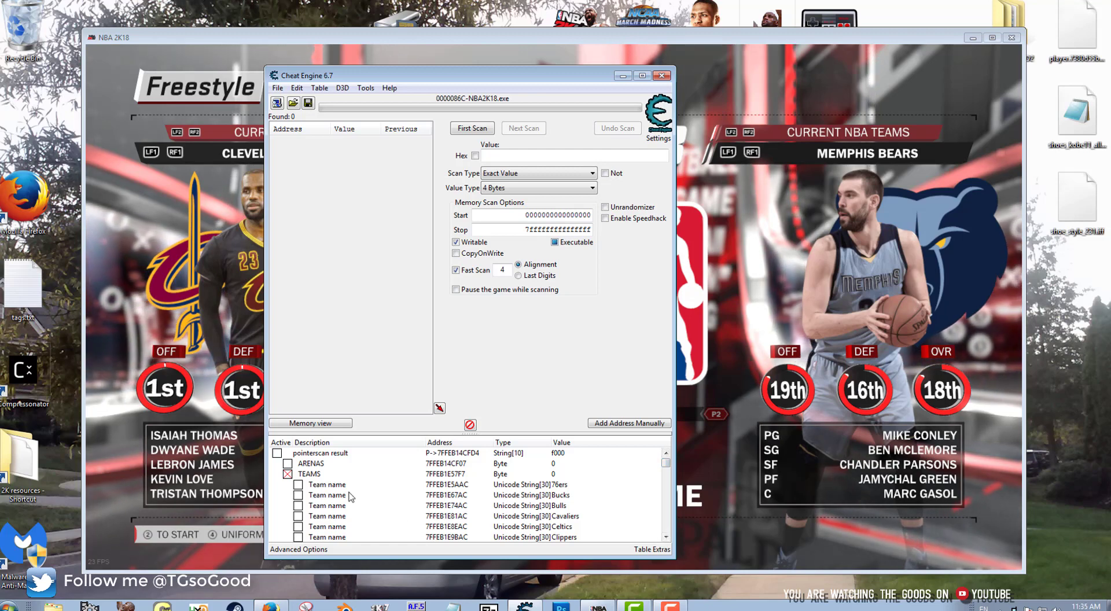
pyautogui.click(299, 486)
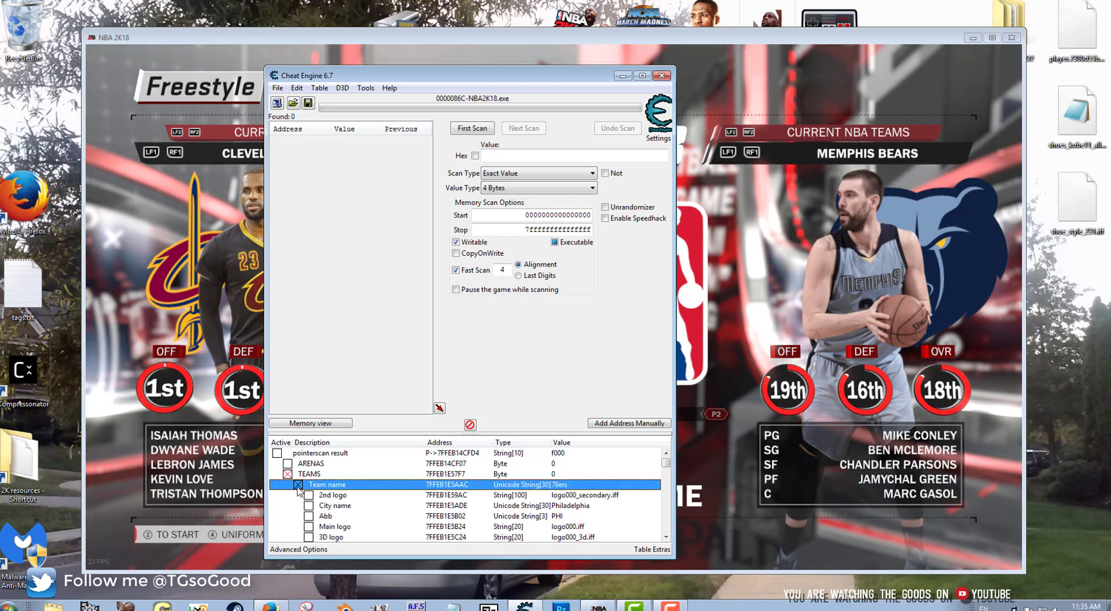
pyautogui.click(298, 485)
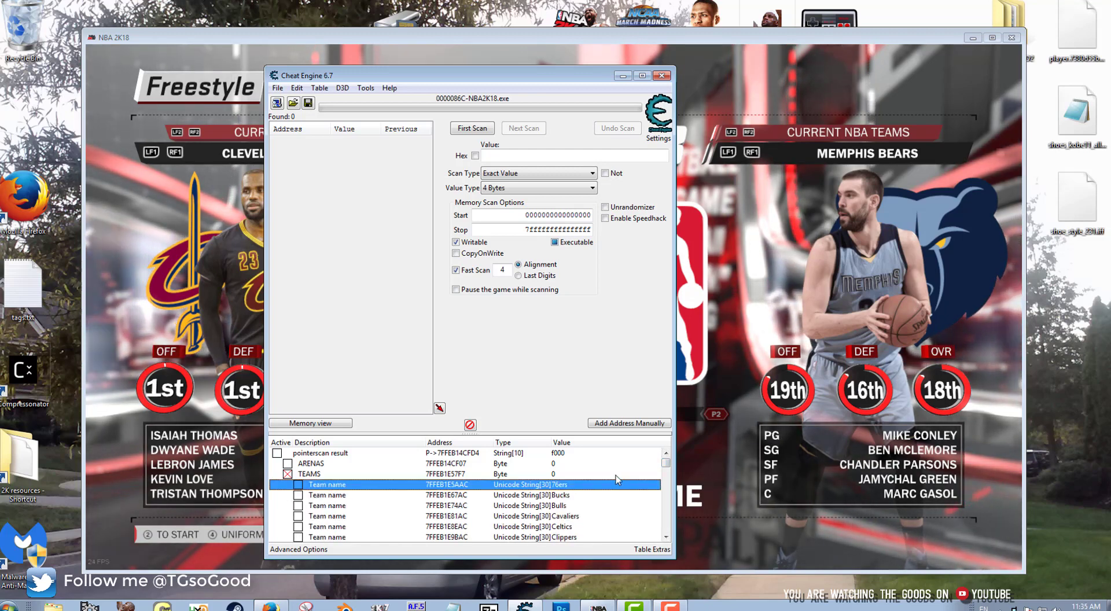
pyautogui.moveTo(667, 464); pyautogui.dragTo(669, 470)
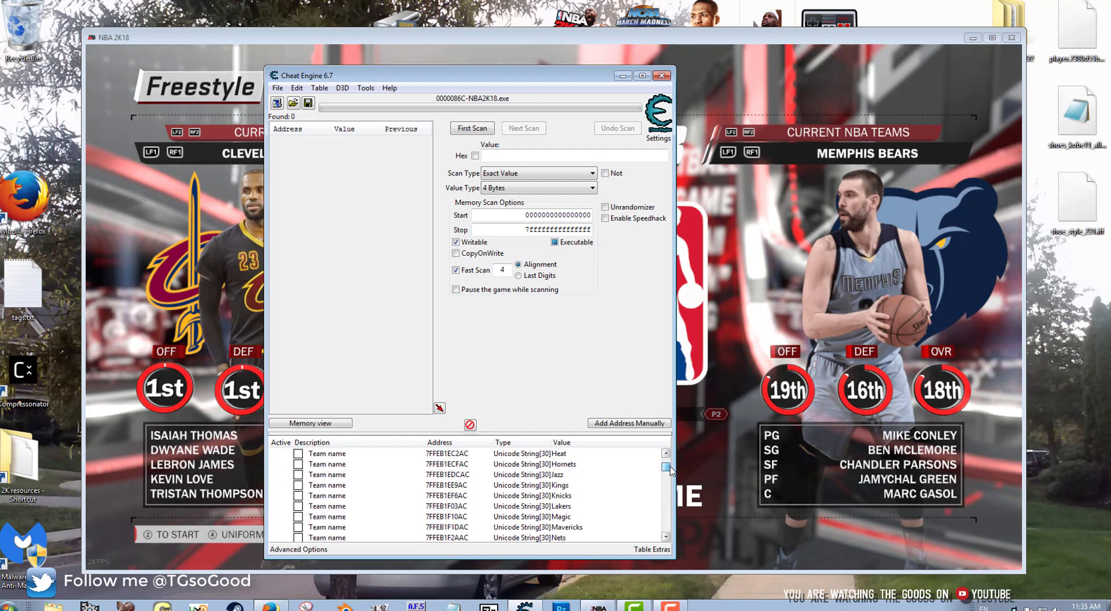
pyautogui.scroll(2, 654, 472)
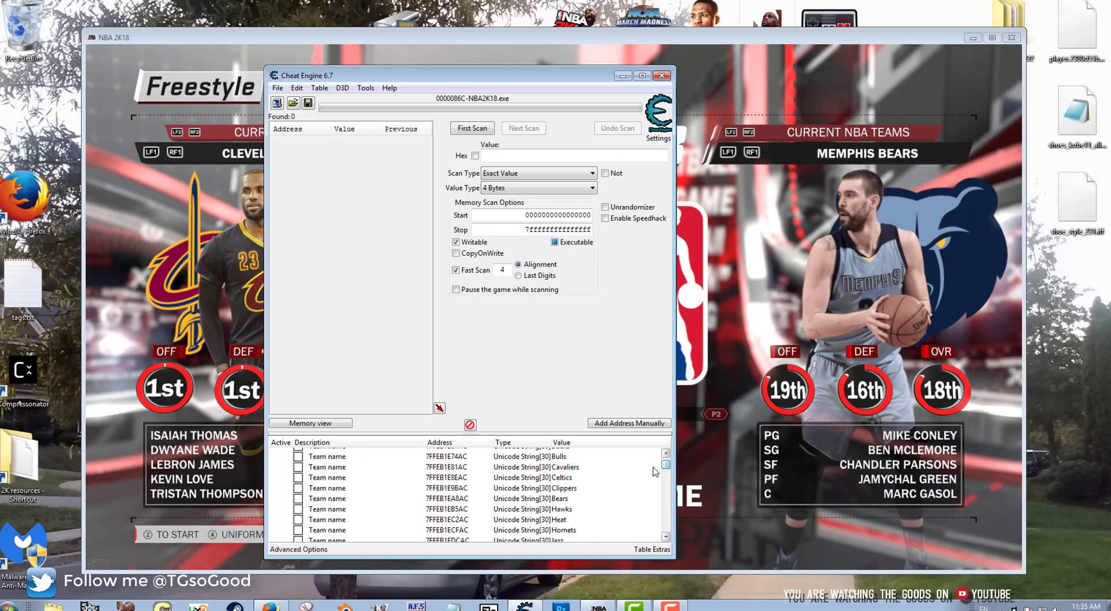
pyautogui.click(308, 501)
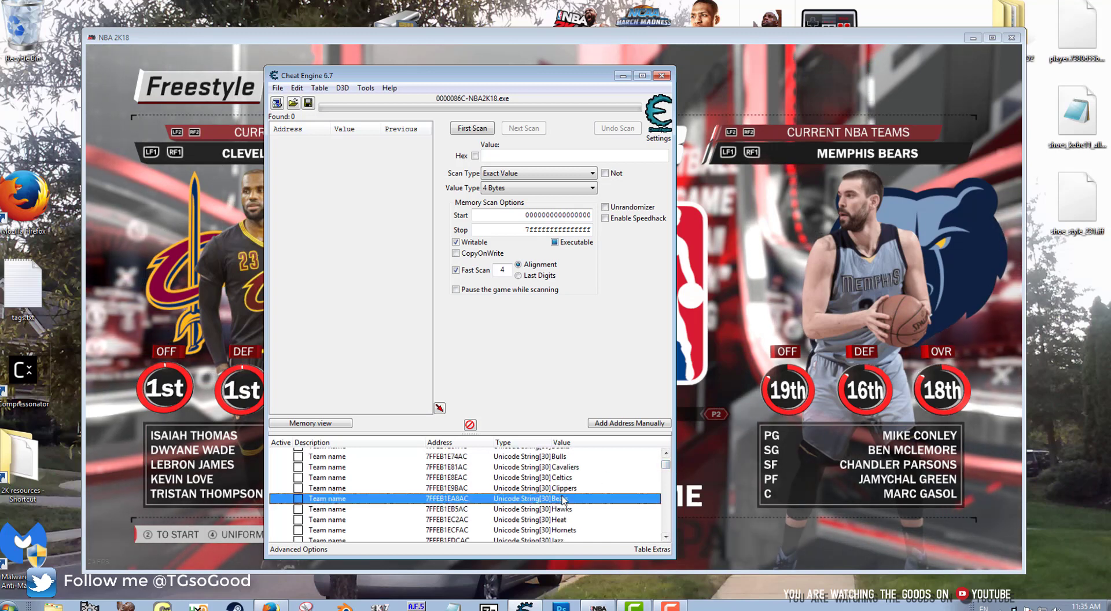
pyautogui.click(299, 500)
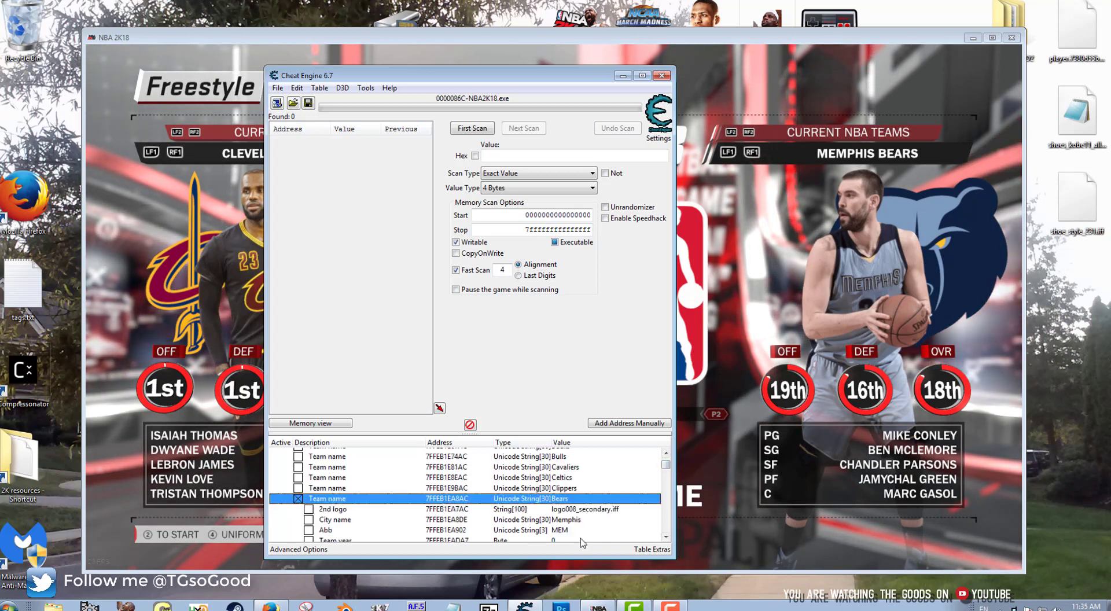
pyautogui.click(666, 537)
pyautogui.click(666, 536)
pyautogui.click(667, 537)
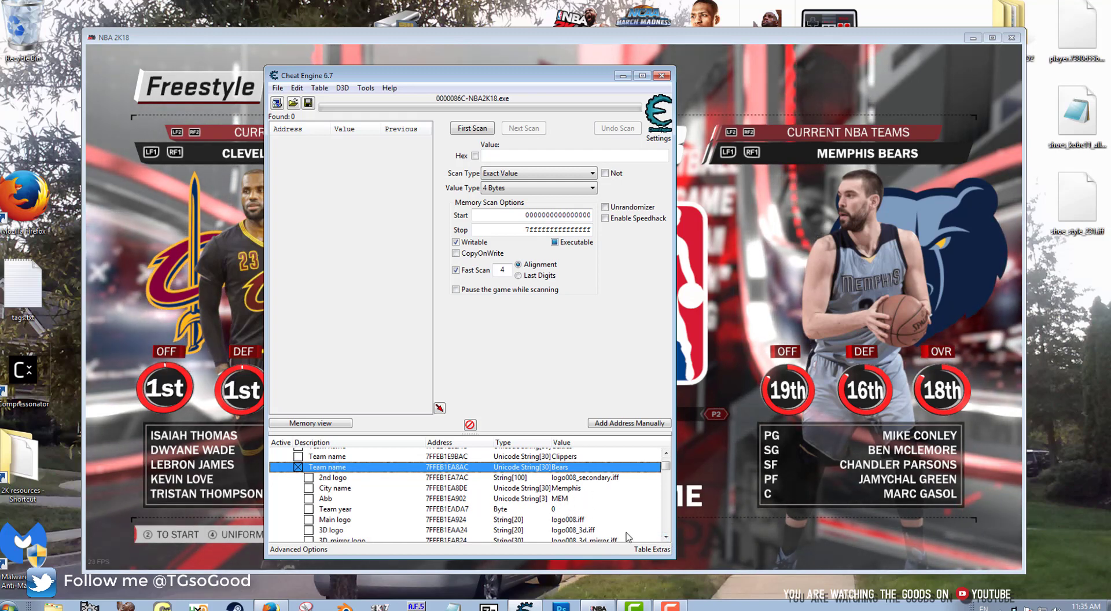
# Step: Replace the Bears' City name Memphis with Jackson
pyautogui.doubleClick(572, 489)
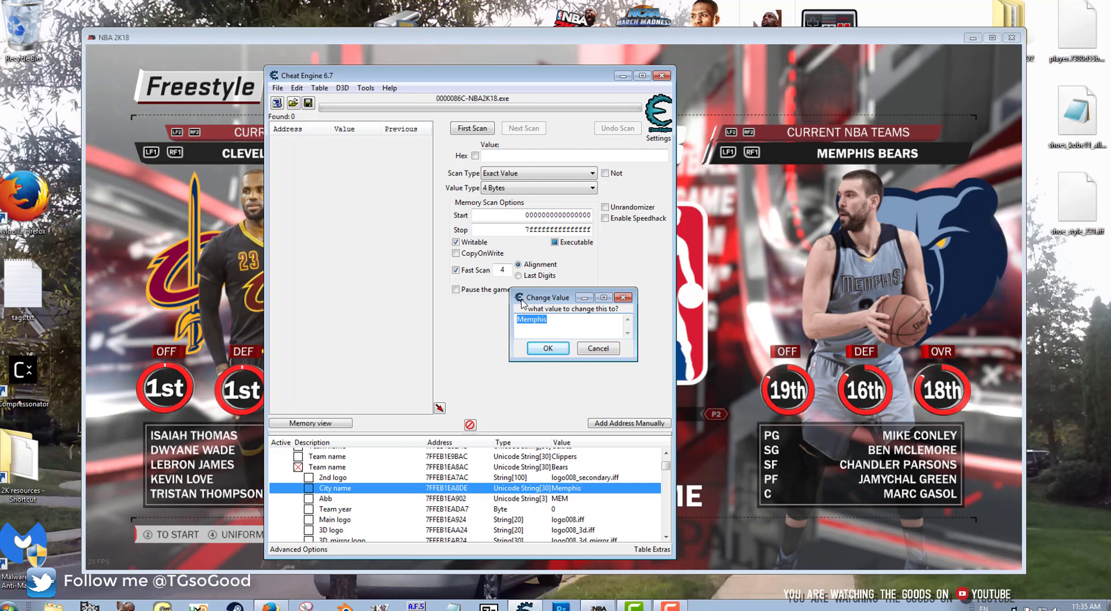
pyautogui.write('V')
pyautogui.press('BackSpace')
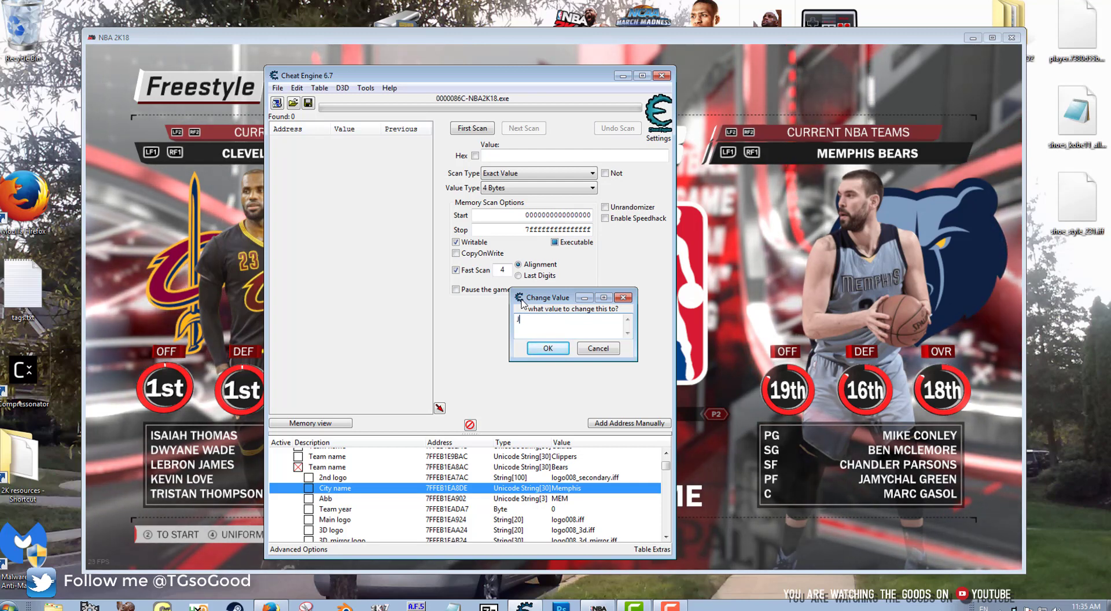
pyautogui.write('Jackson')
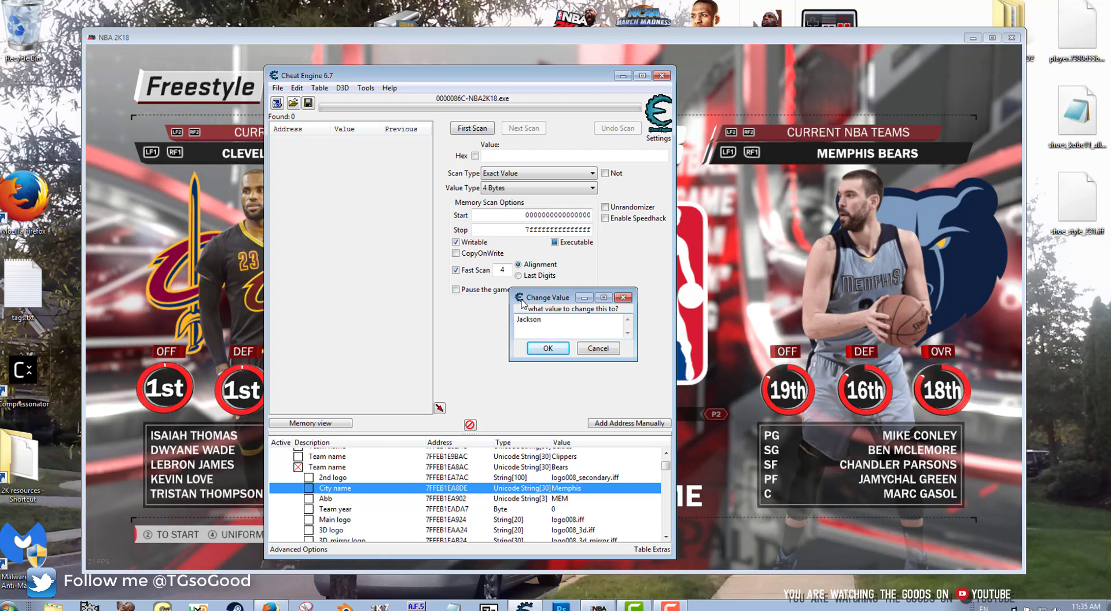
pyautogui.click(548, 348)
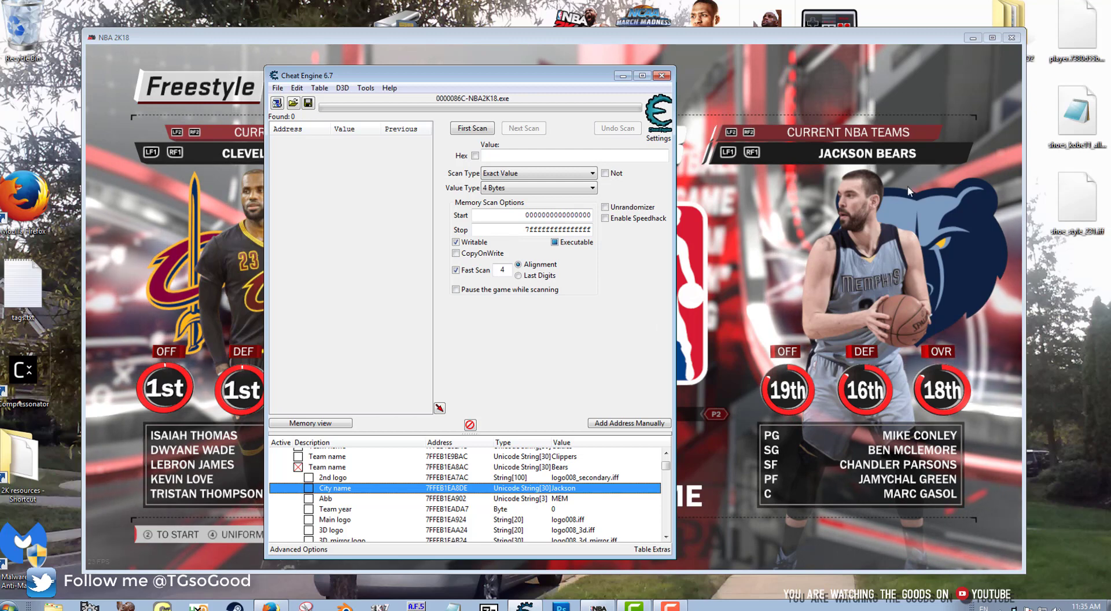
# Step: Deactivate the TEAMS group, activate ARENAS and select the FedExForum arena entry
pyautogui.click(666, 537)
pyautogui.click(666, 536)
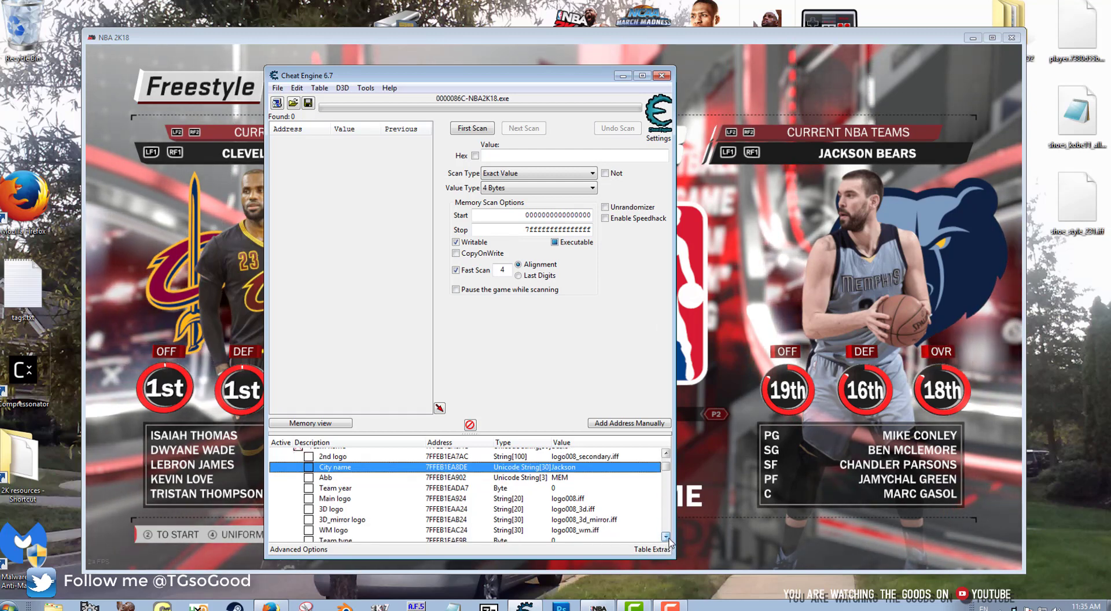
pyautogui.click(666, 536)
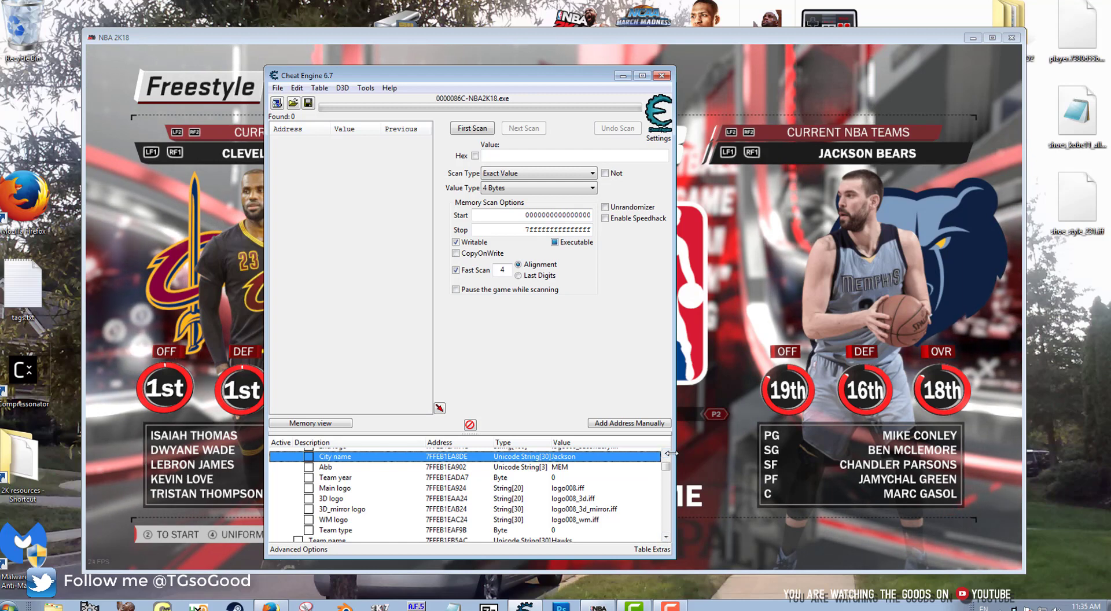
pyautogui.moveTo(672, 453); pyautogui.dragTo(671, 454)
pyautogui.scroll(3, 664, 457)
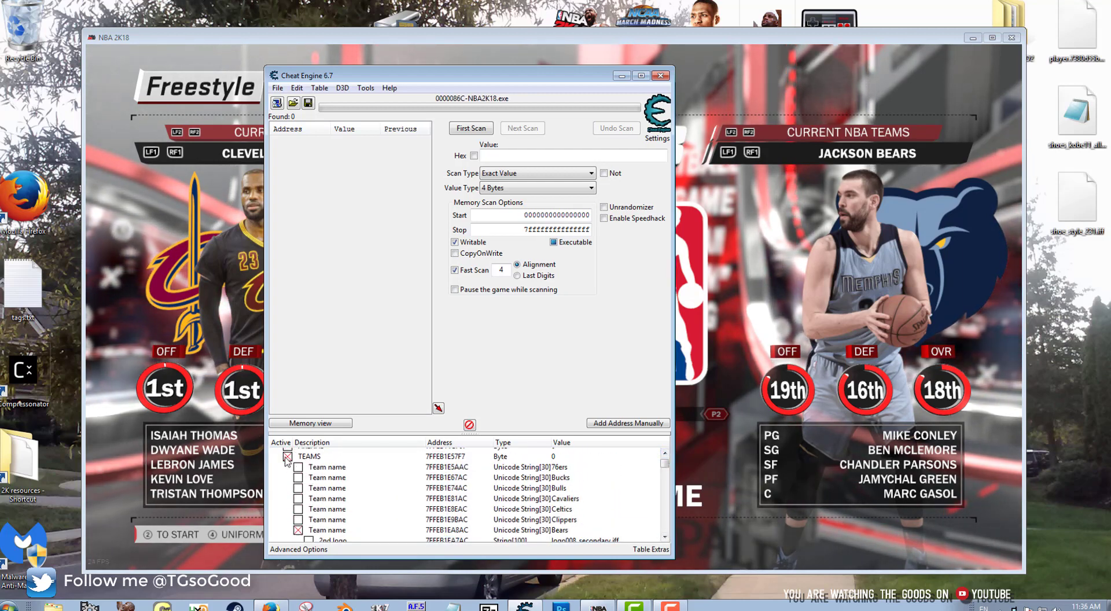
pyautogui.click(287, 458)
pyautogui.click(287, 463)
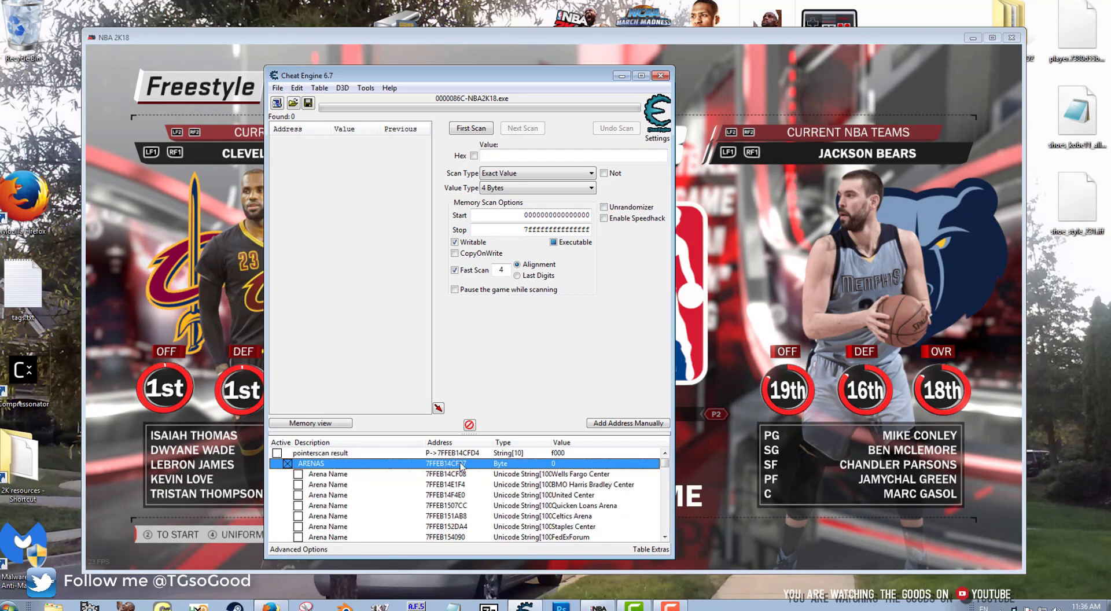
pyautogui.moveTo(665, 463); pyautogui.dragTo(666, 466)
pyautogui.click(294, 490)
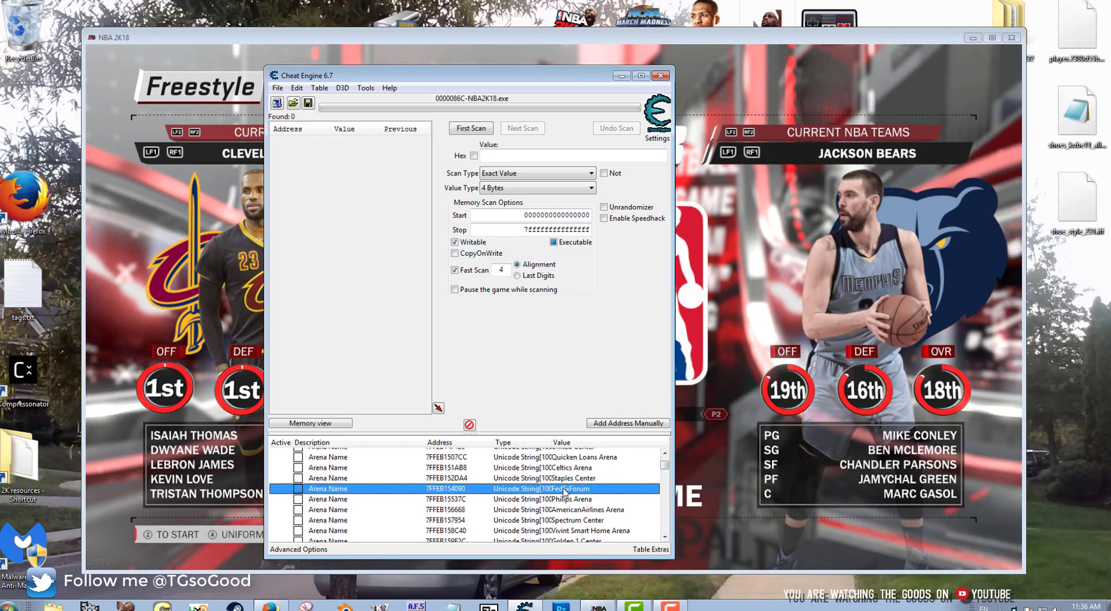
# Step: Expand FedExForum and set its arena City name to Jackson
pyautogui.click(297, 489)
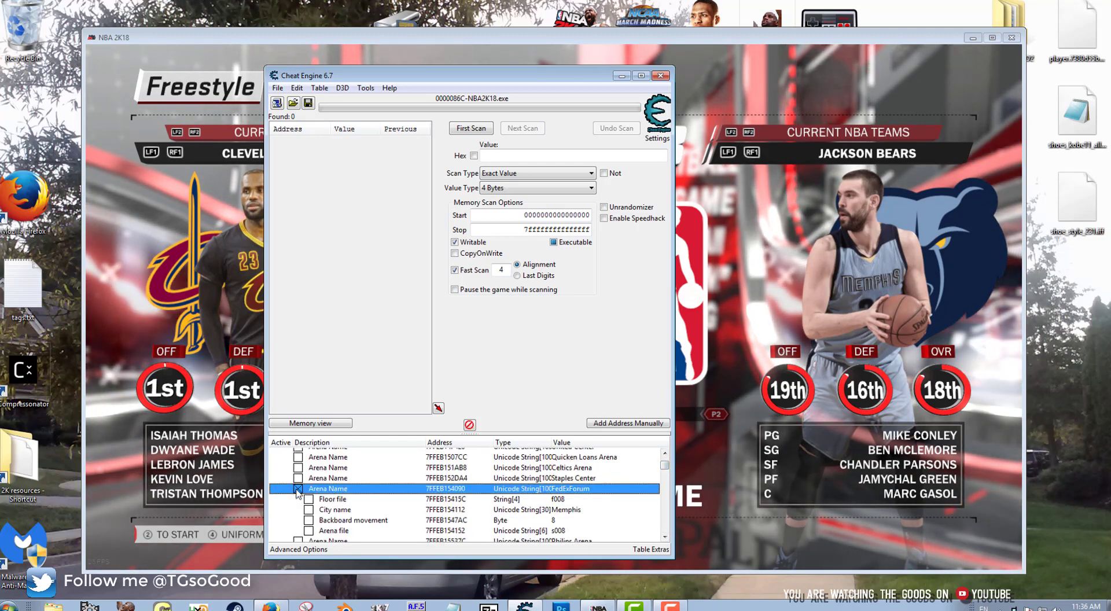
pyautogui.click(570, 514)
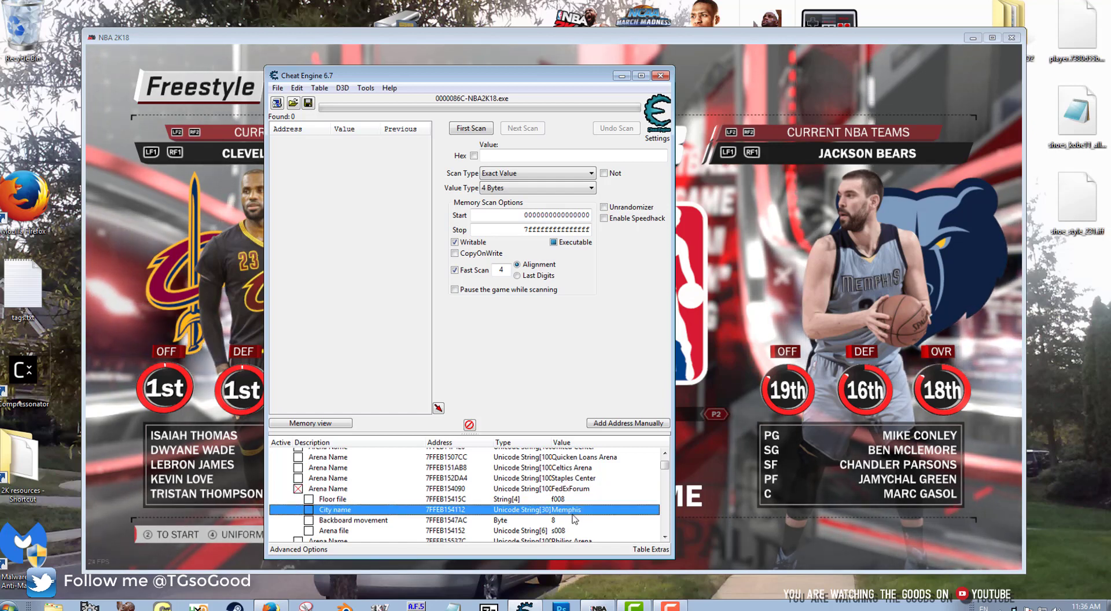
pyautogui.doubleClick(572, 514)
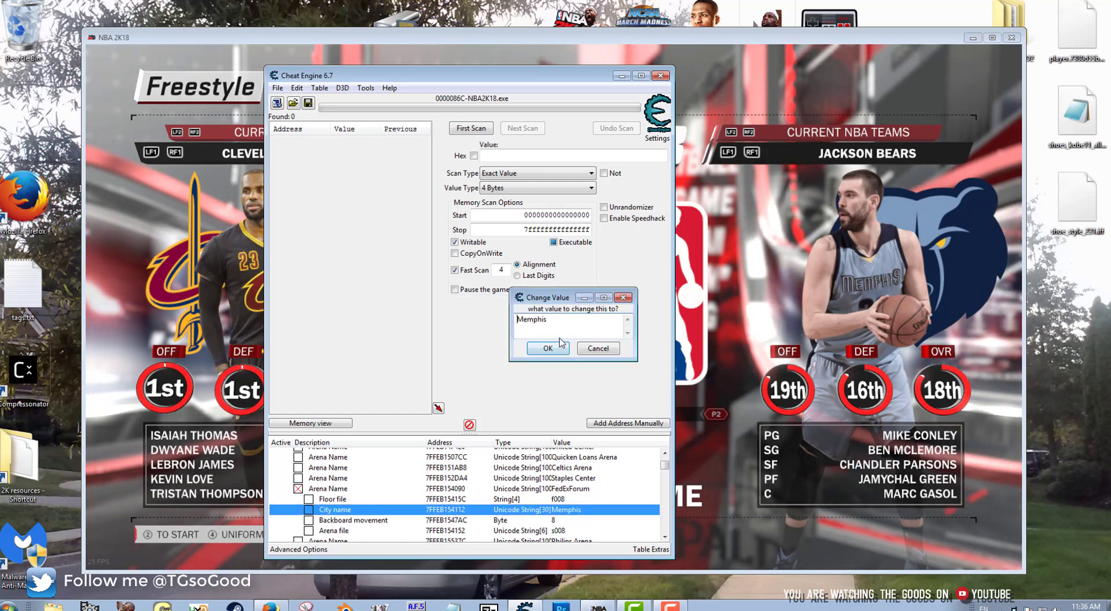
pyautogui.hotkey('ctrl', 'a')
pyautogui.write('Jac')
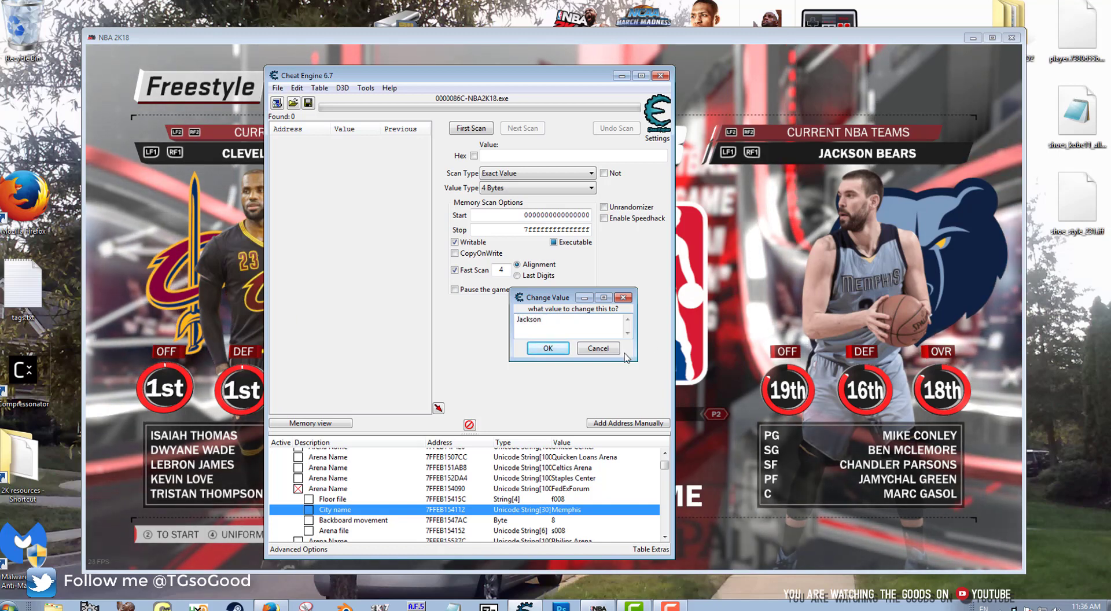
pyautogui.click(547, 349)
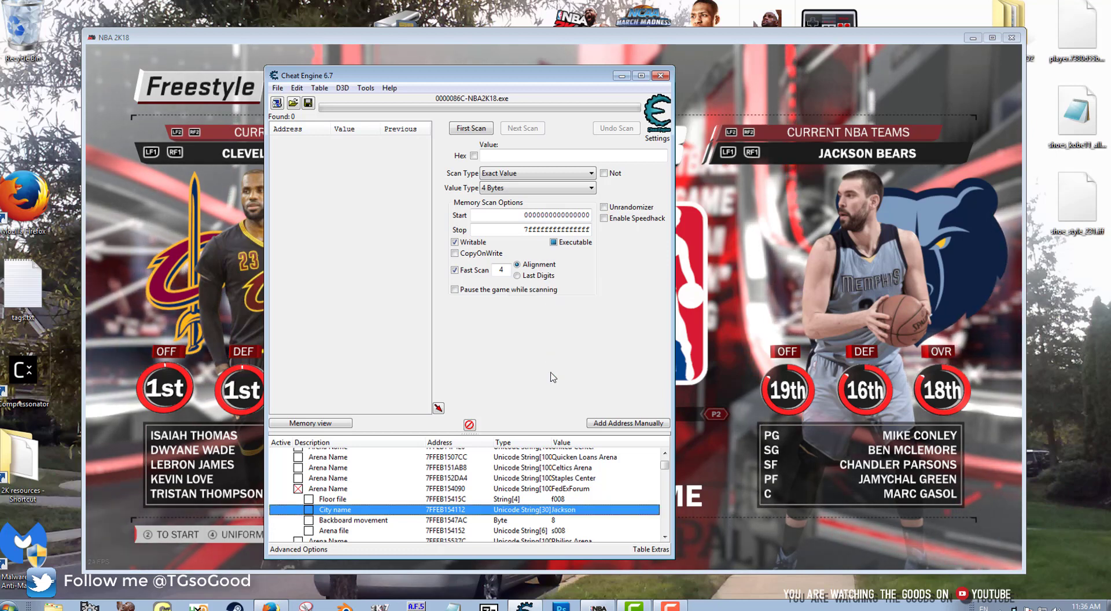
pyautogui.click(553, 500)
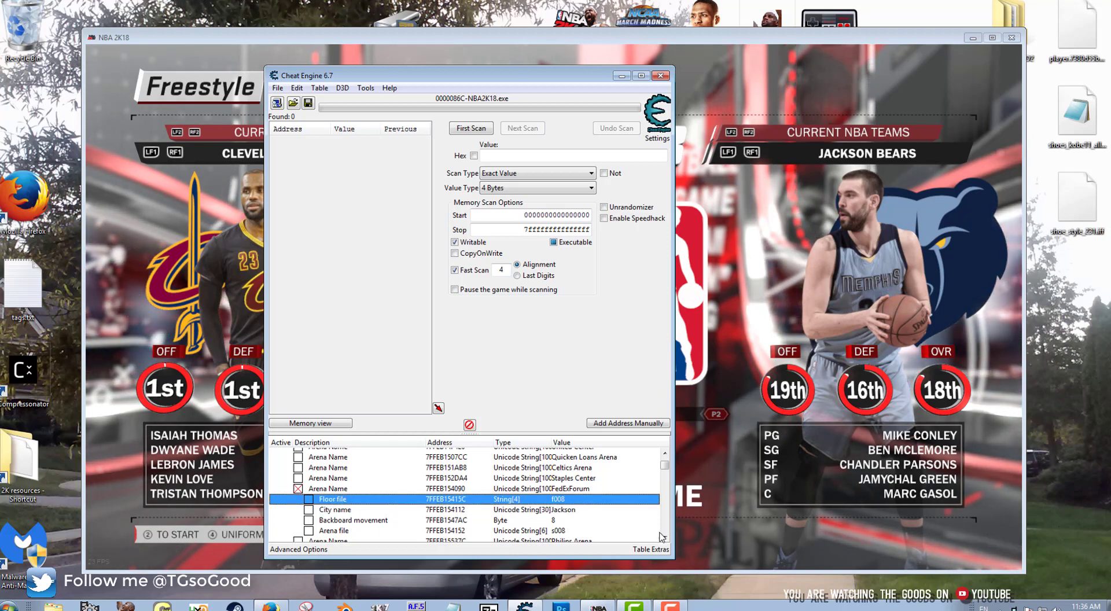
# Step: Change the FedExForum Arena file value from s008 to s912
pyautogui.click(664, 537)
pyautogui.click(664, 537)
pyautogui.click(559, 511)
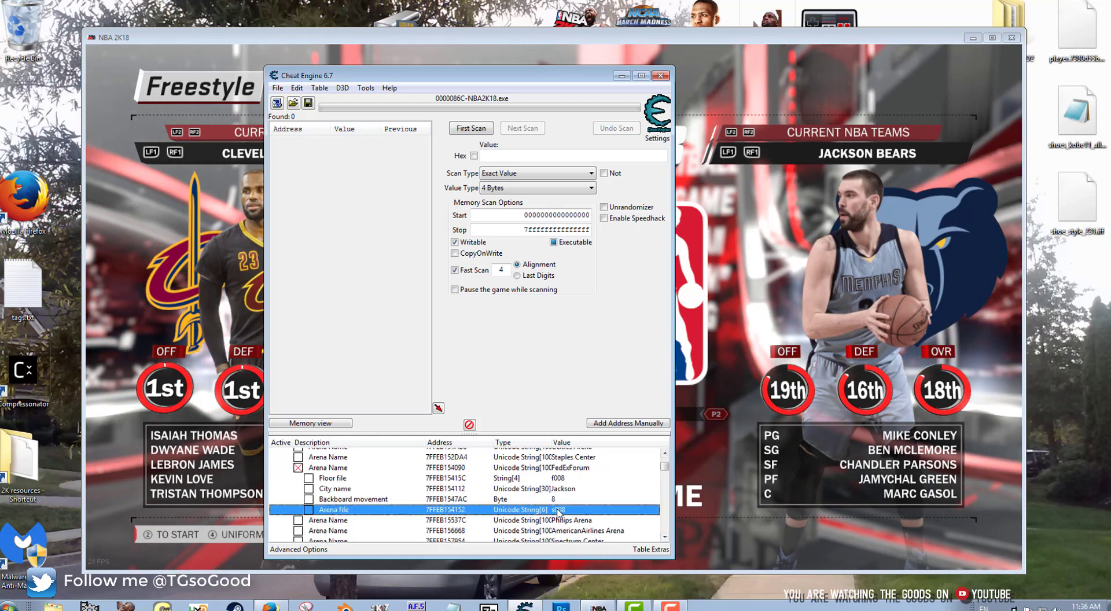
pyautogui.doubleClick(559, 509)
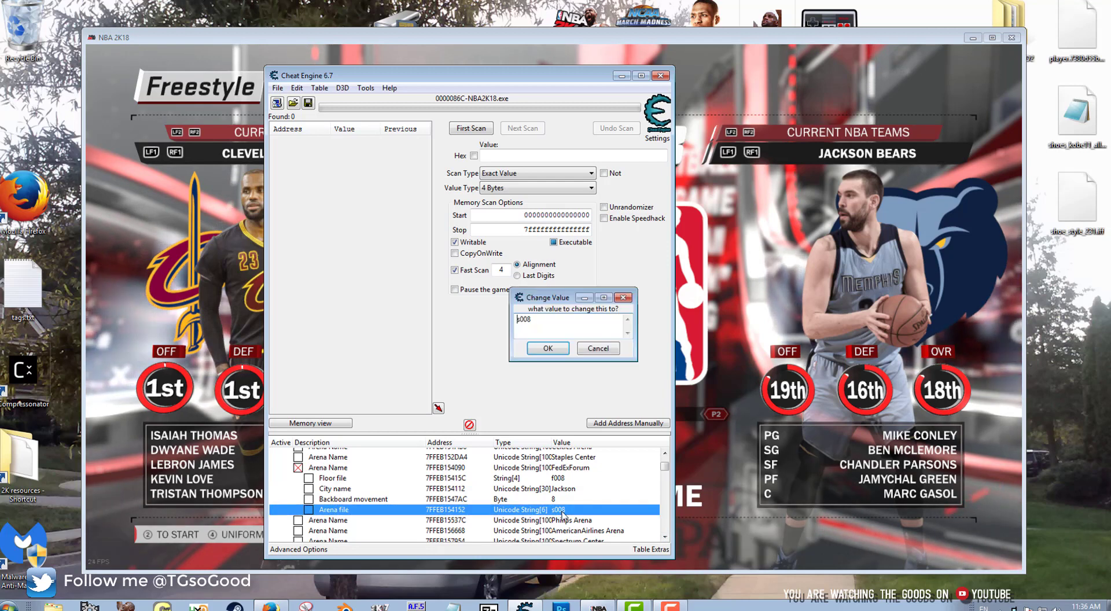
pyautogui.click(597, 349)
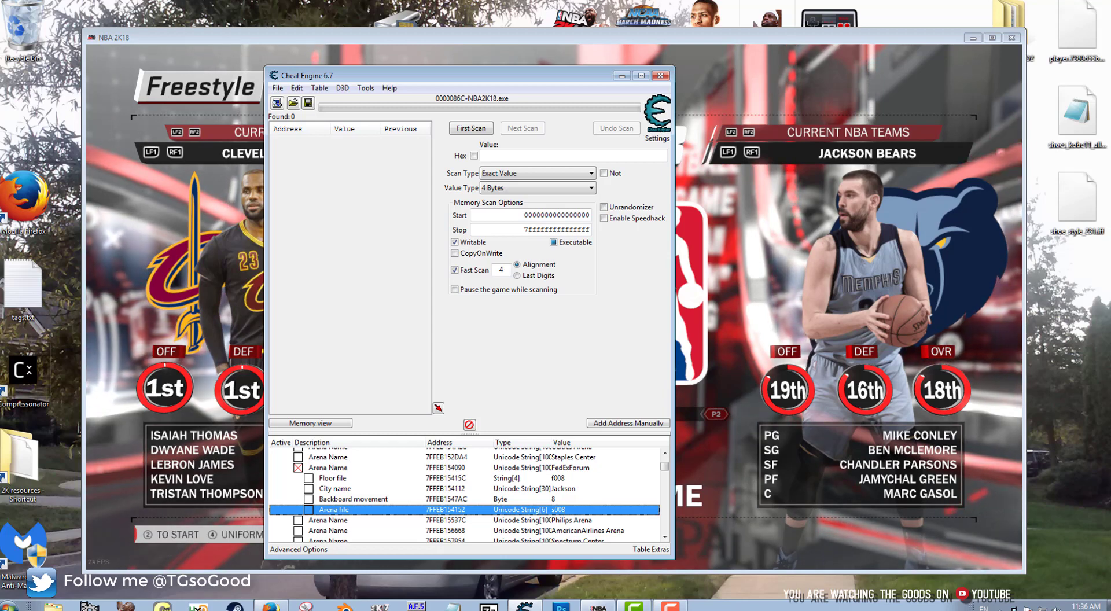
pyautogui.doubleClick(560, 511)
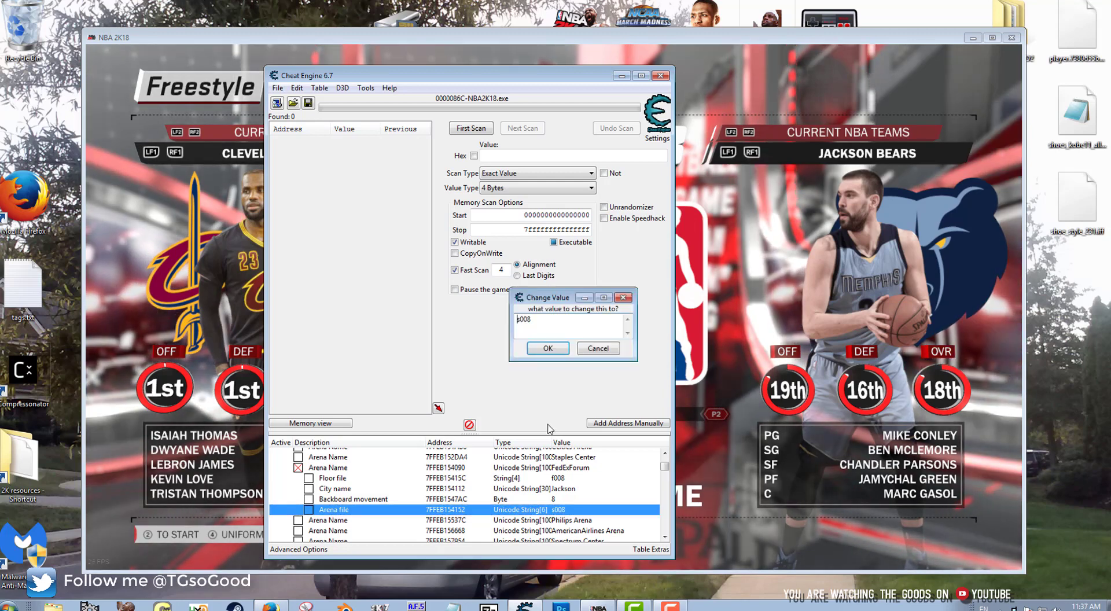
pyautogui.press('BackSpace')
pyautogui.press('BackSpace')
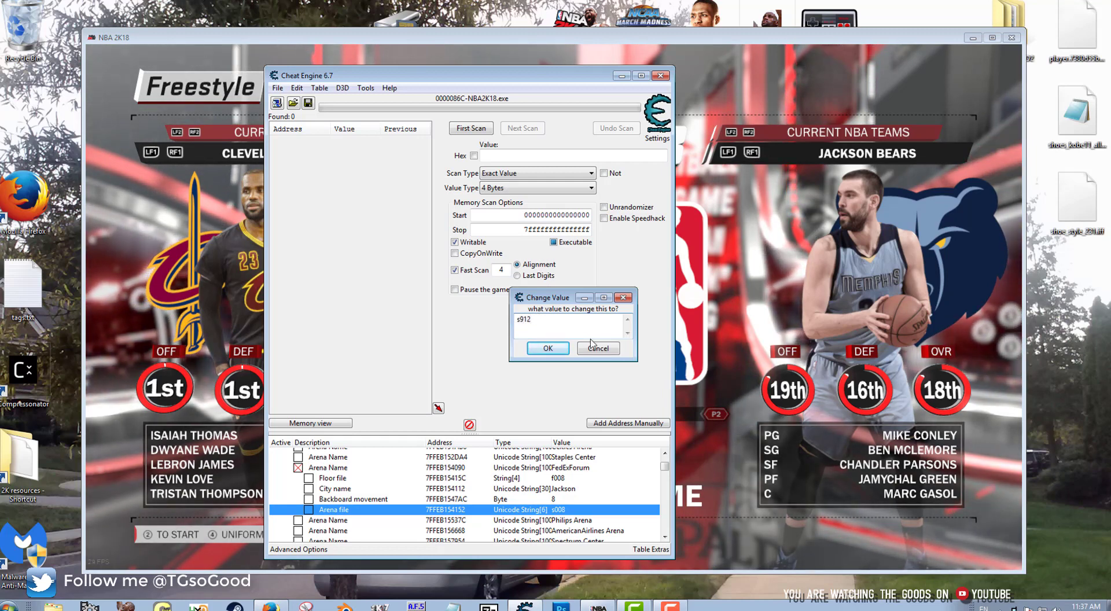
pyautogui.click(547, 348)
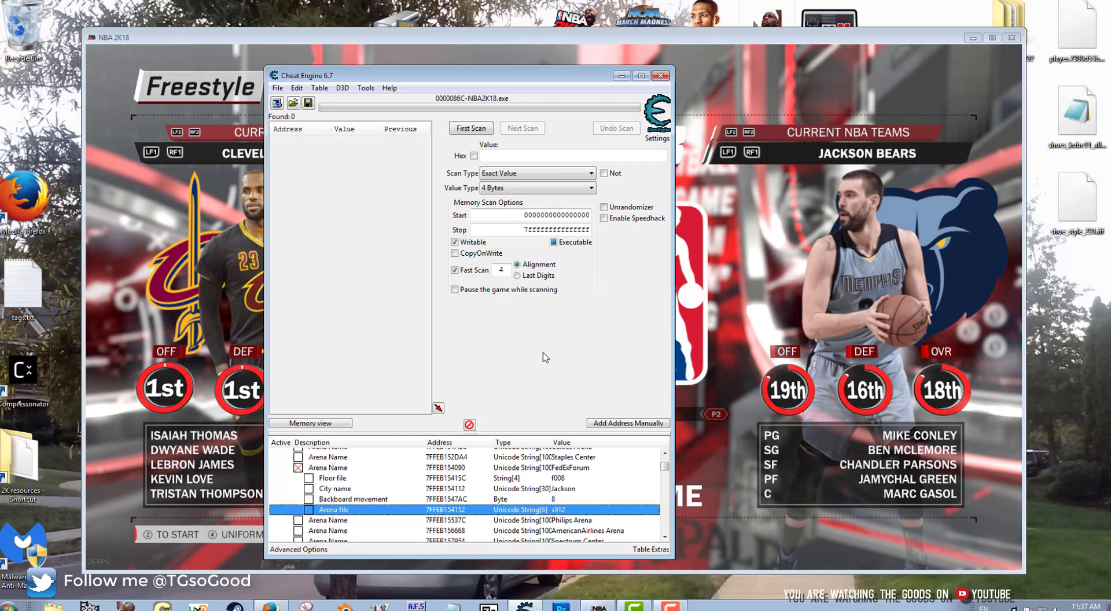
# Step: Return to NBA 2K18 and start the Cavaliers at Jackson Bears game
pyautogui.click(743, 259)
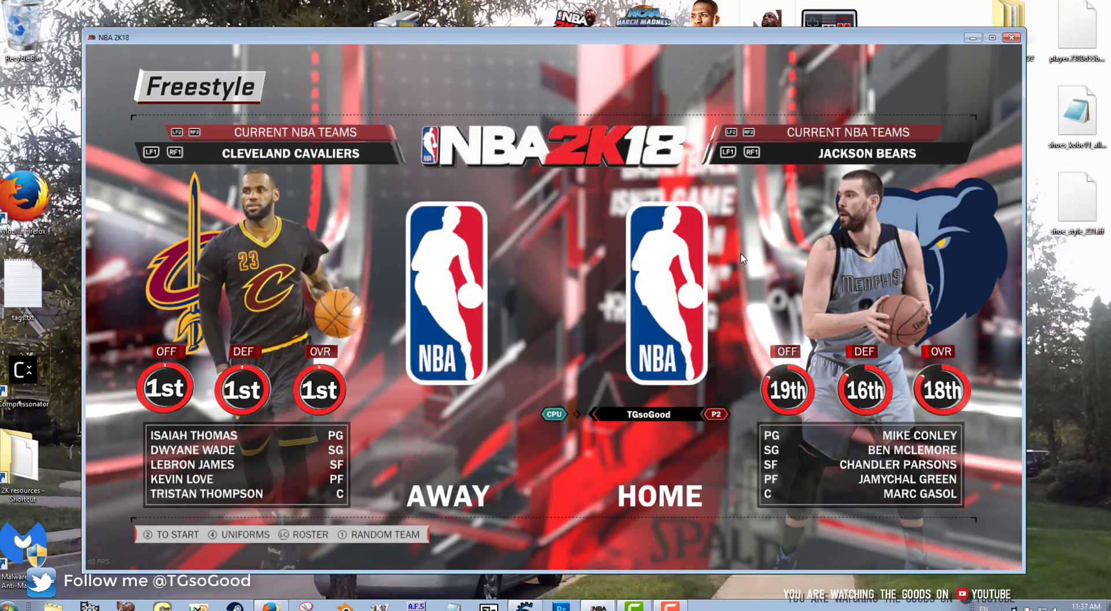
pyautogui.press('Return')
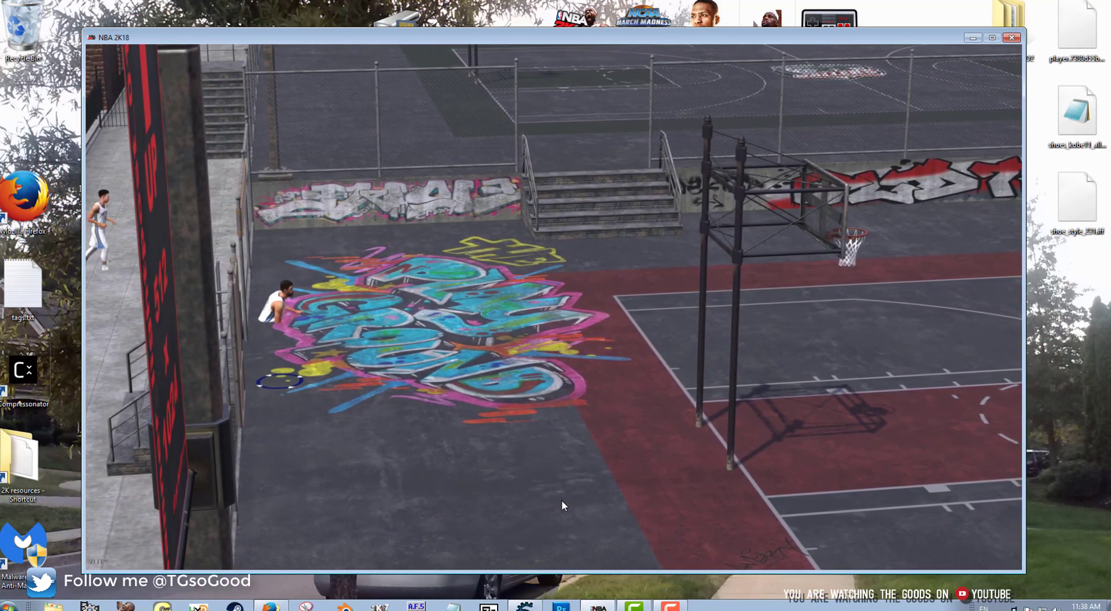
# Step: Pause the game and cycle the camera presets through to Parametric
pyautogui.press('Escape')
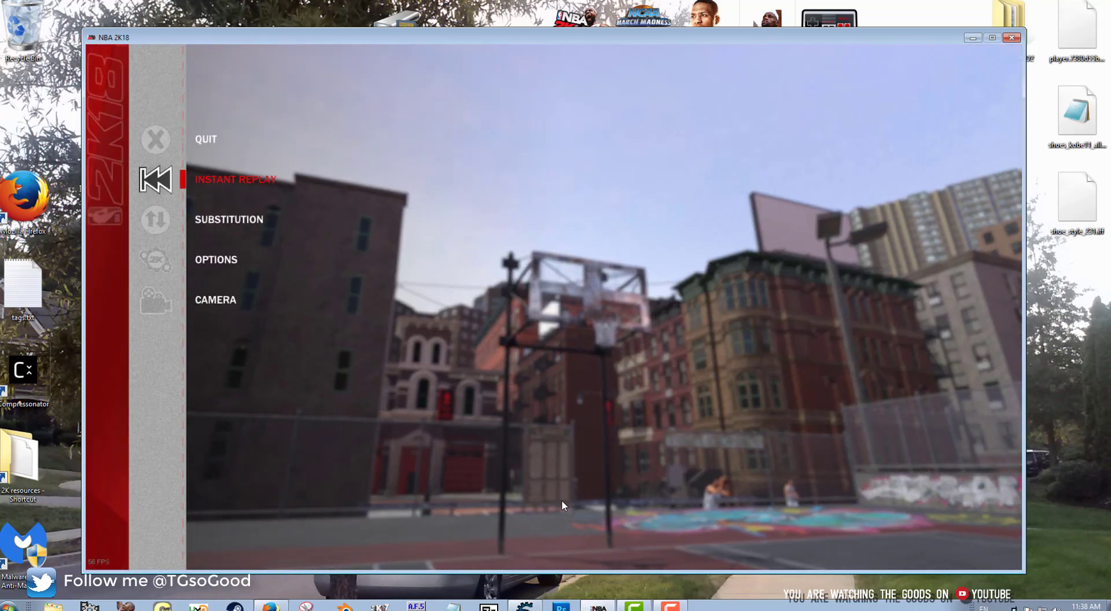
pyautogui.press('Down')
pyautogui.press('Down')
pyautogui.press('Return')
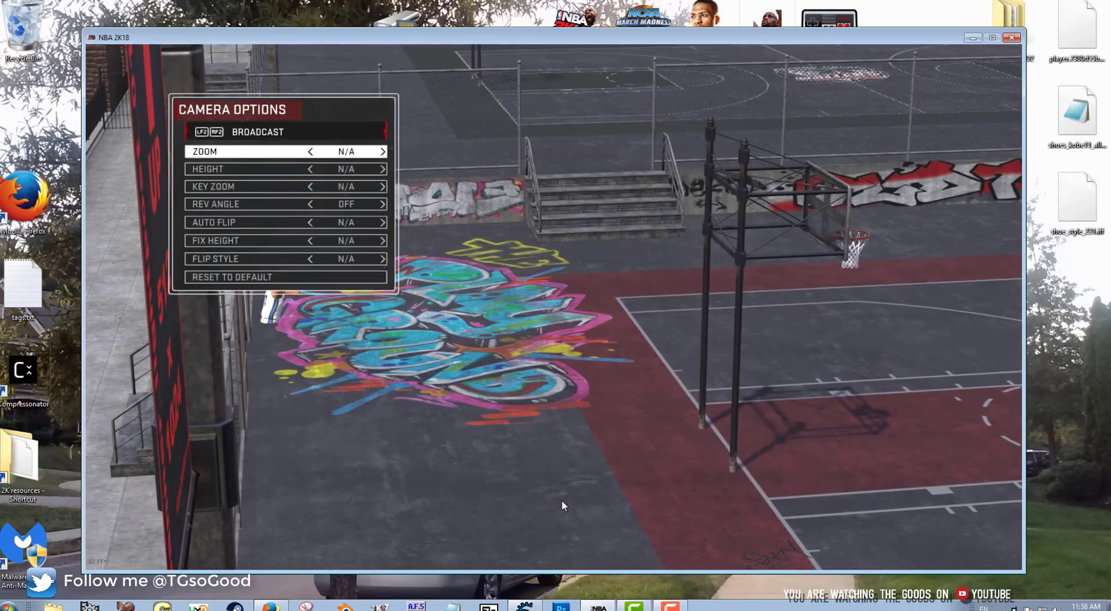
pyautogui.press('e')
pyautogui.press('e')
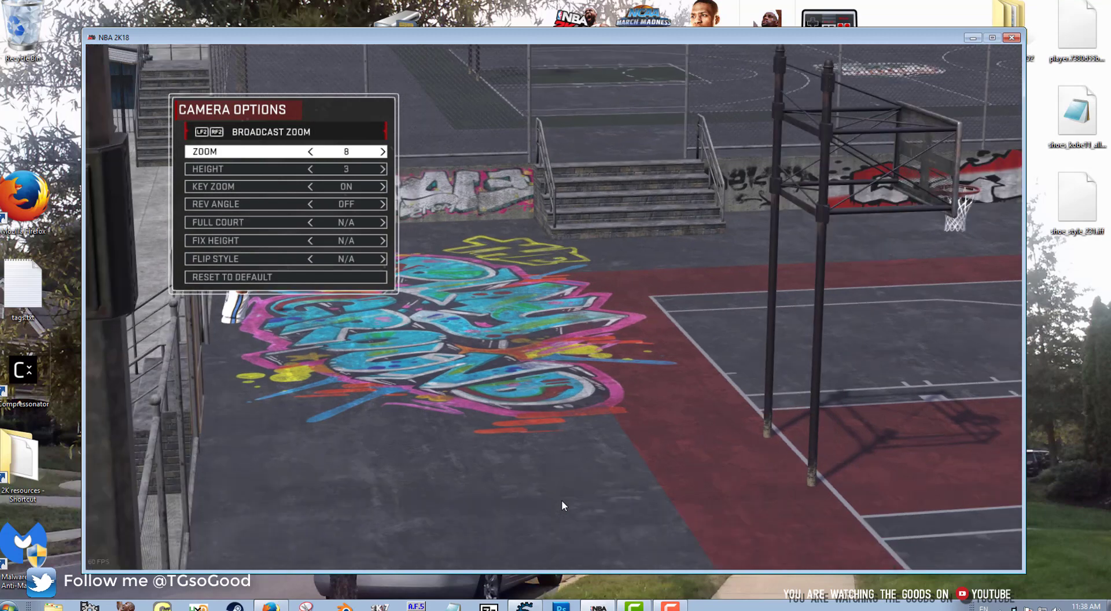
pyautogui.press('e')
pyautogui.press('e')
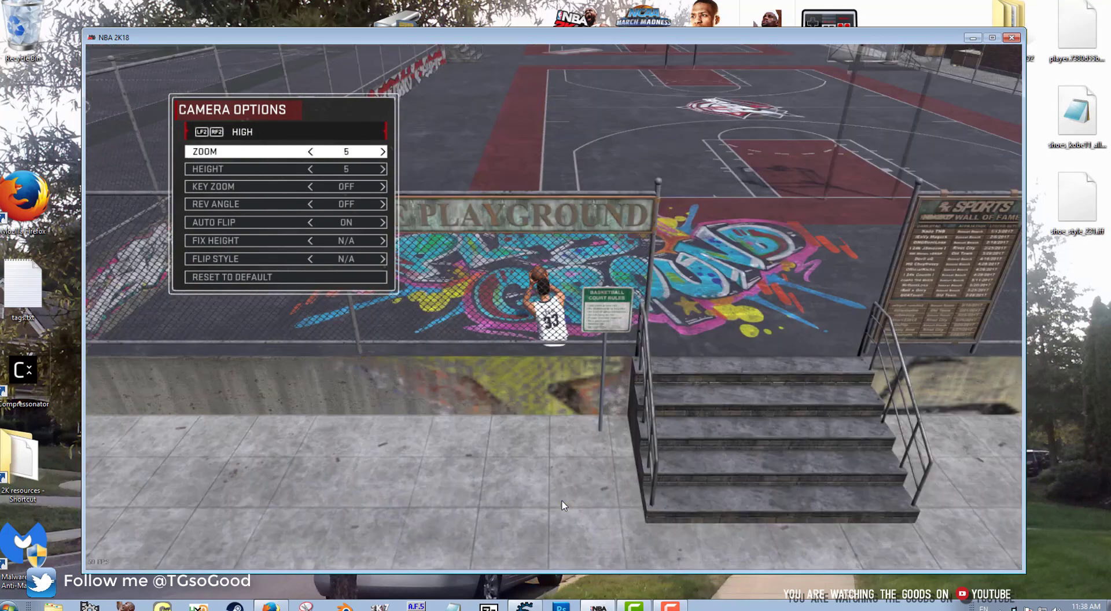
pyautogui.press('e')
pyautogui.press('e')
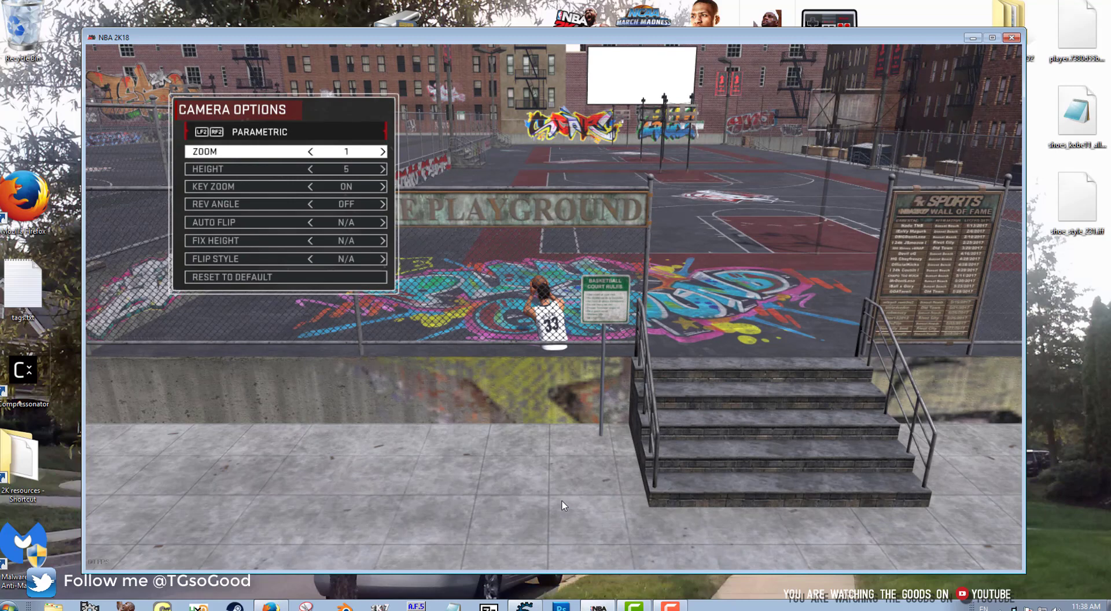
# Step: Lower the camera Height, then choose Quit and select YES
pyautogui.press('Down')
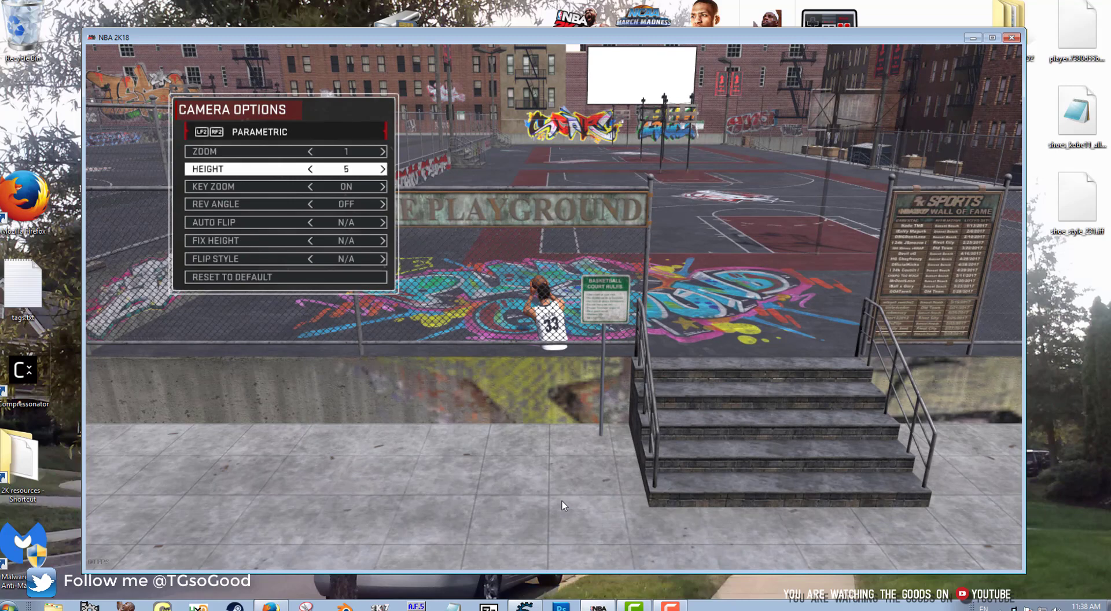
pyautogui.press('Left')
pyautogui.press('Left')
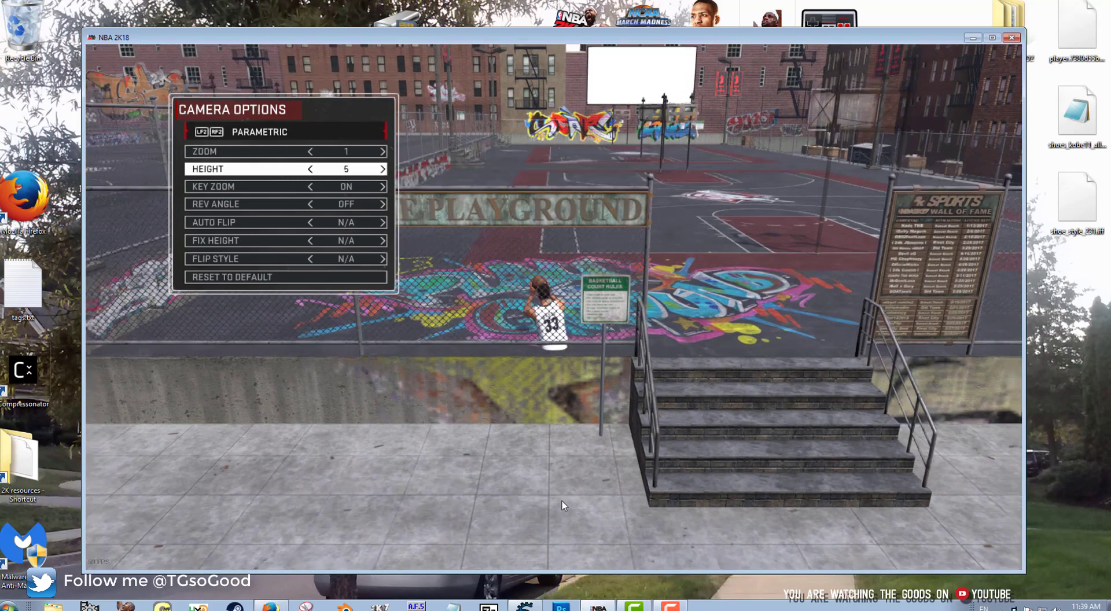
pyautogui.press('Escape')
pyautogui.press('Return')
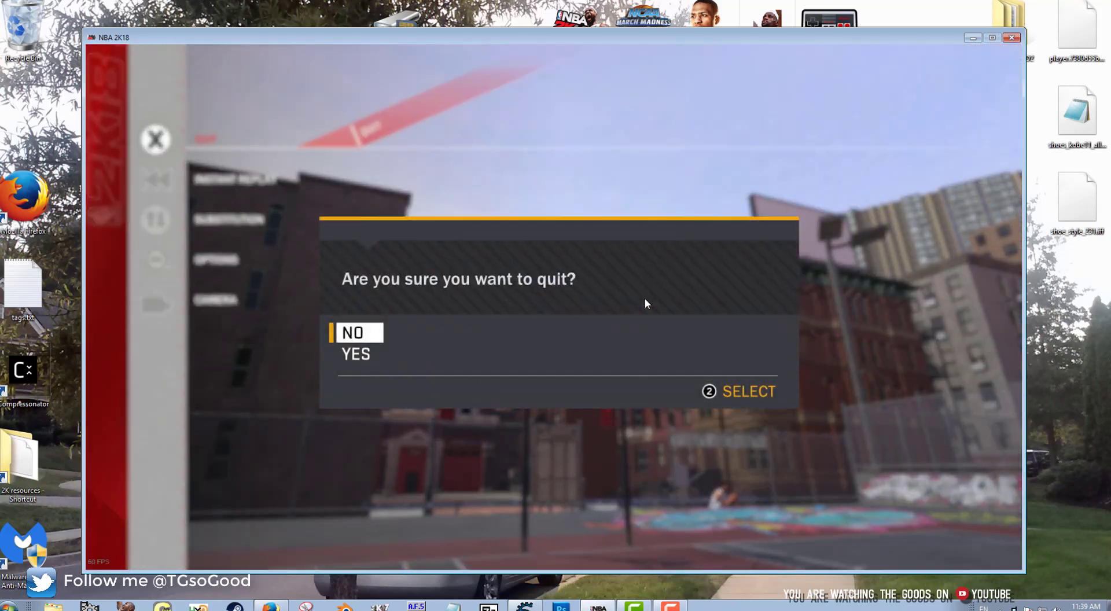
pyautogui.press('Down')
# Step: Confirm quitting to the Play Now menu and switch to the NLSC forum thread in Firefox
pyautogui.press('Return')
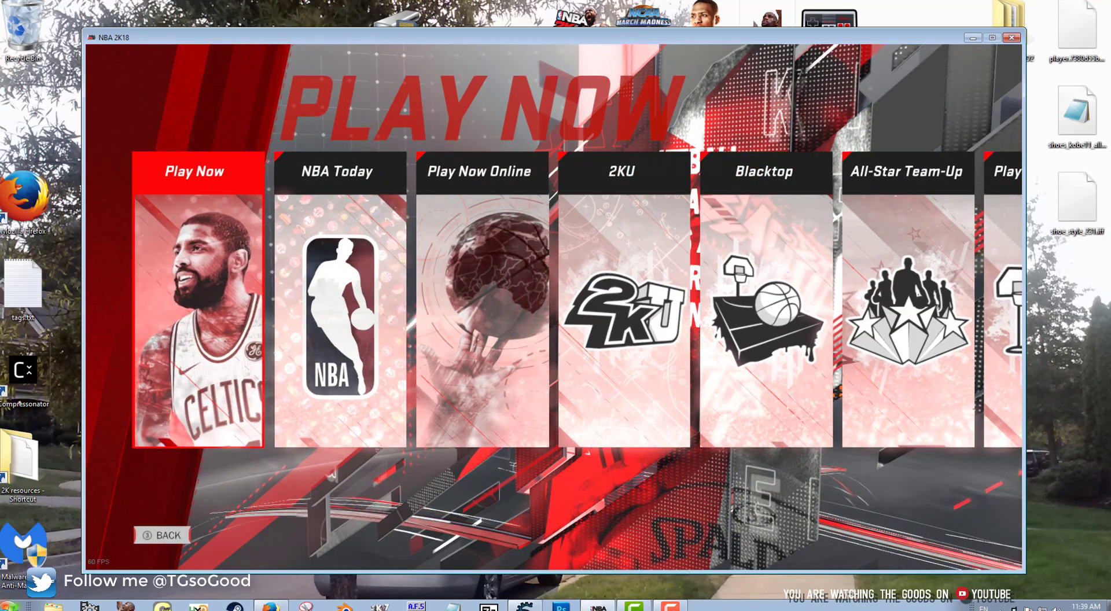
pyautogui.press('super')
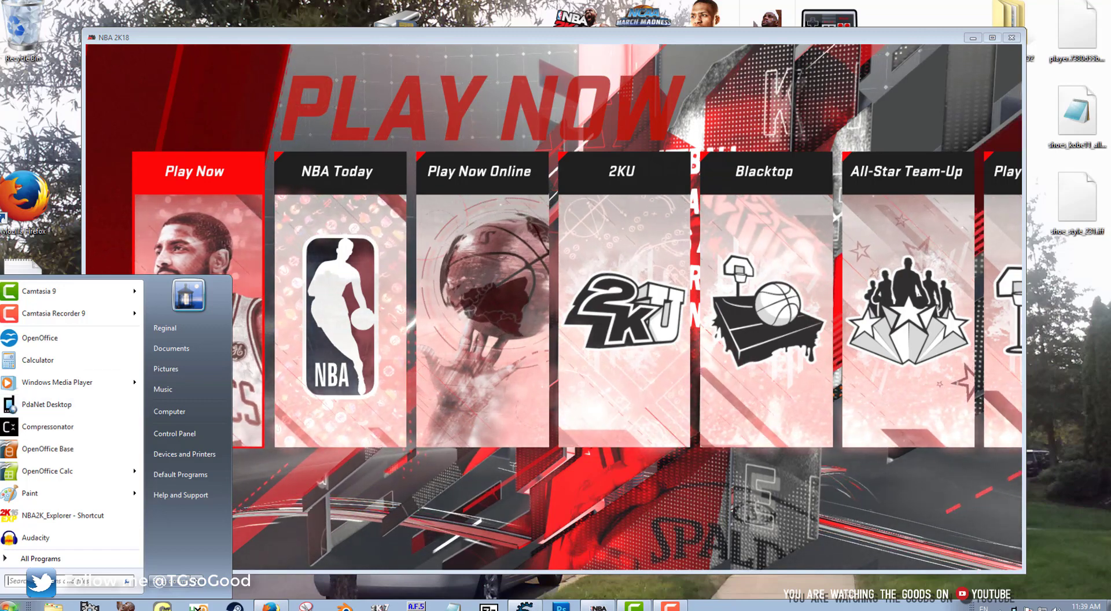
pyautogui.press('Escape')
pyautogui.hotkey('alt', 'Tab')
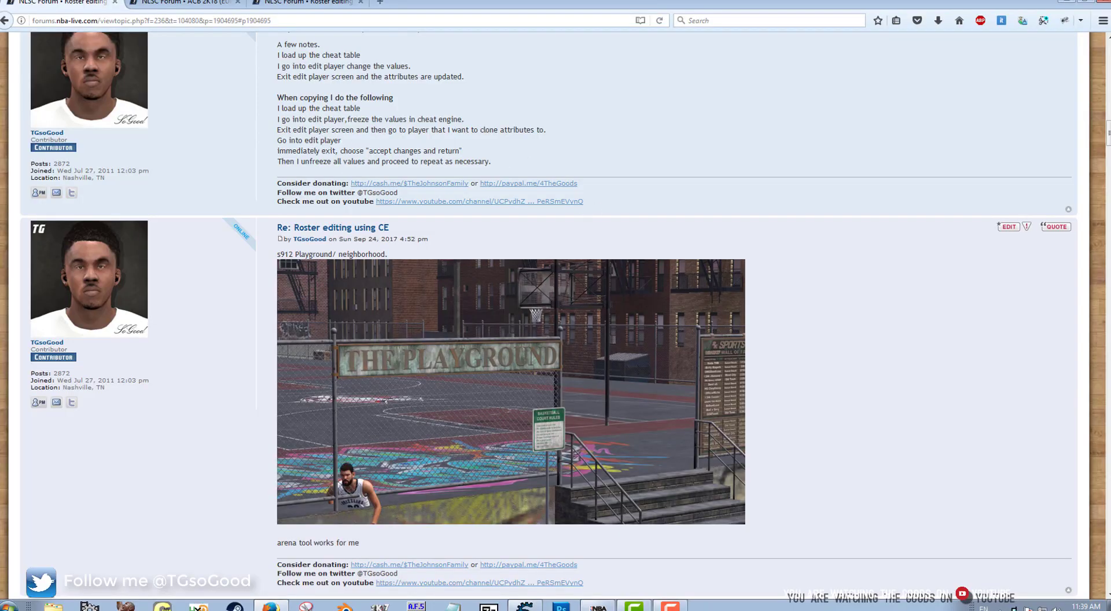
# Step: Go back and open the 'Resource lists for NBA 2K18 files' topic in NBA 2K18 Tutorials & FAQs
pyautogui.click(5, 21)
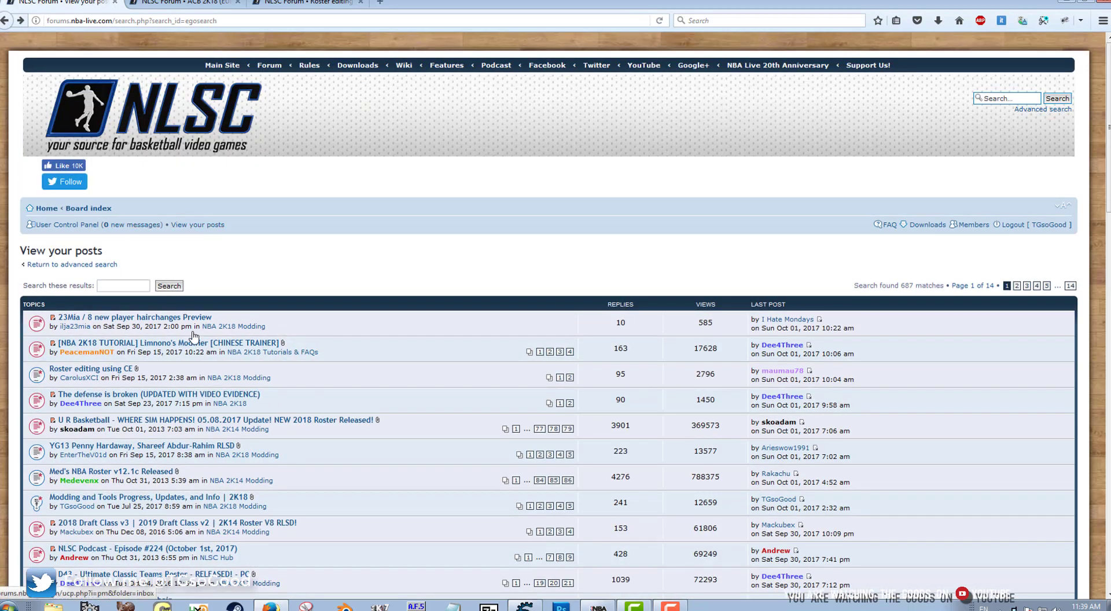
pyautogui.click(303, 352)
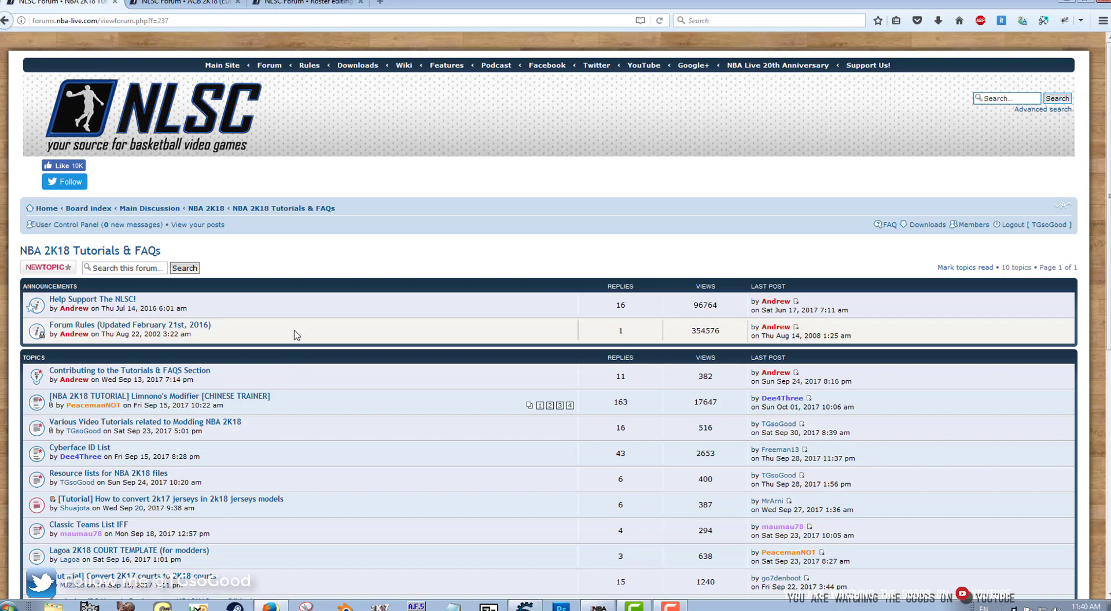
pyautogui.scroll(-1, 343, 371)
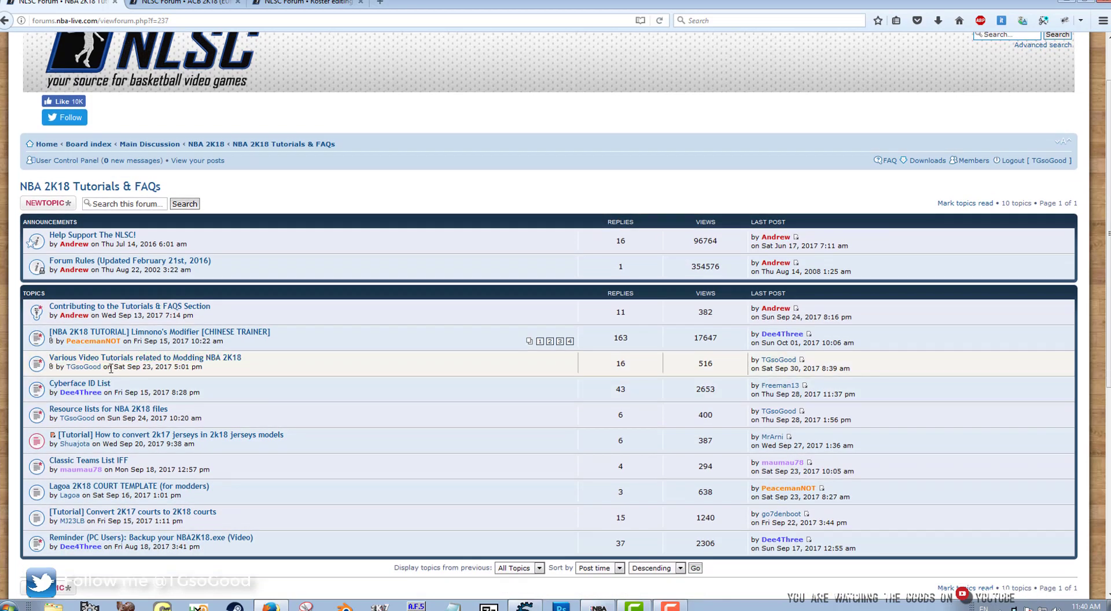
pyautogui.click(129, 413)
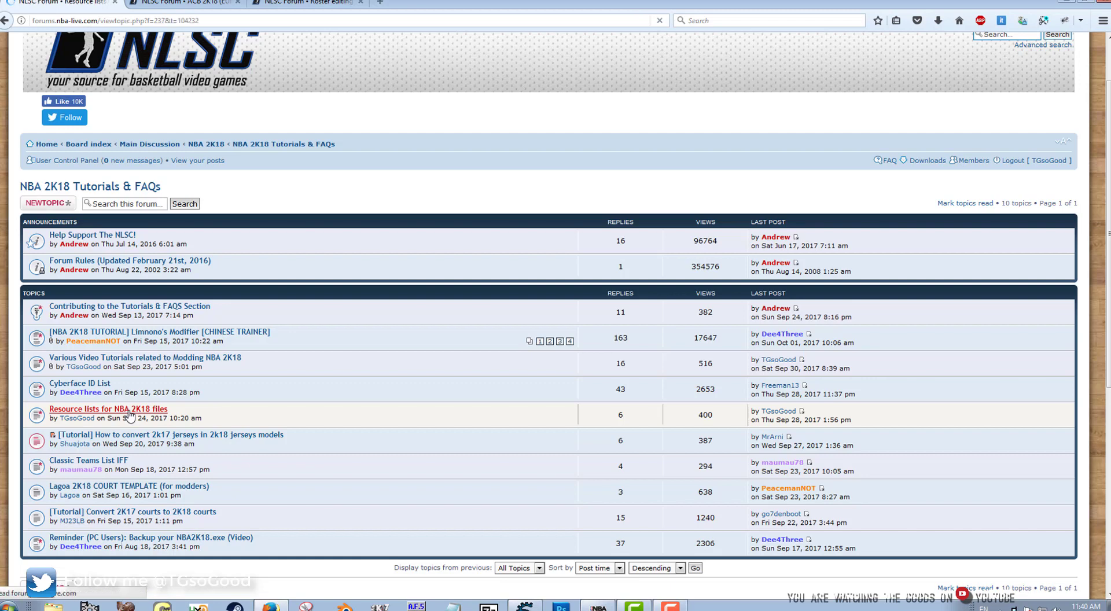
# Step: Scroll the stadium file list to the s727.iff entry and select it
pyautogui.middleClick(613, 283)
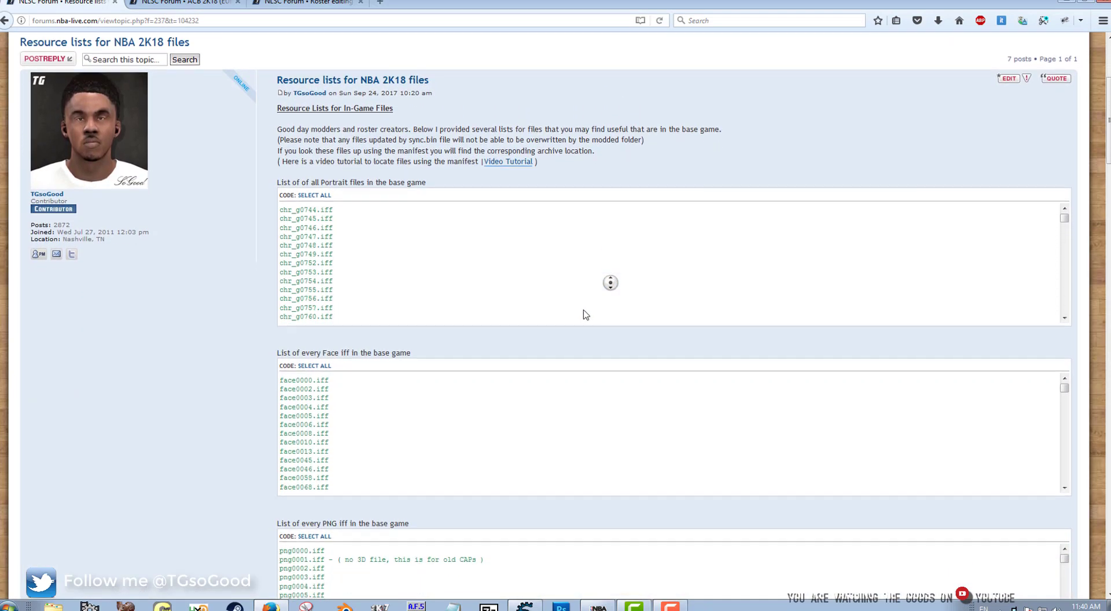
pyautogui.middleClick(585, 314)
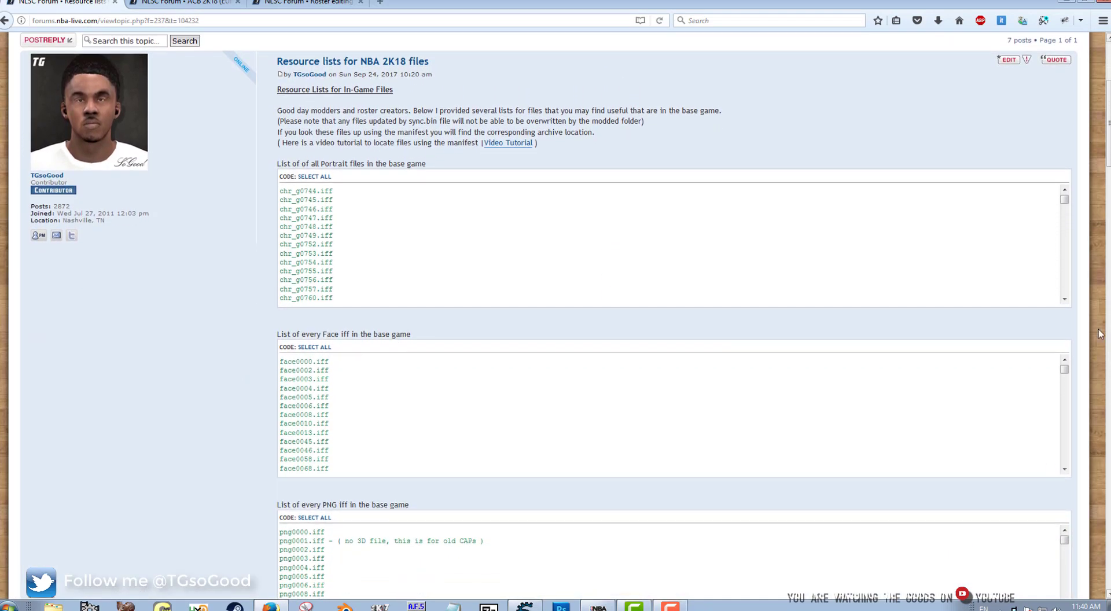
pyautogui.scroll(-10, 674, 316)
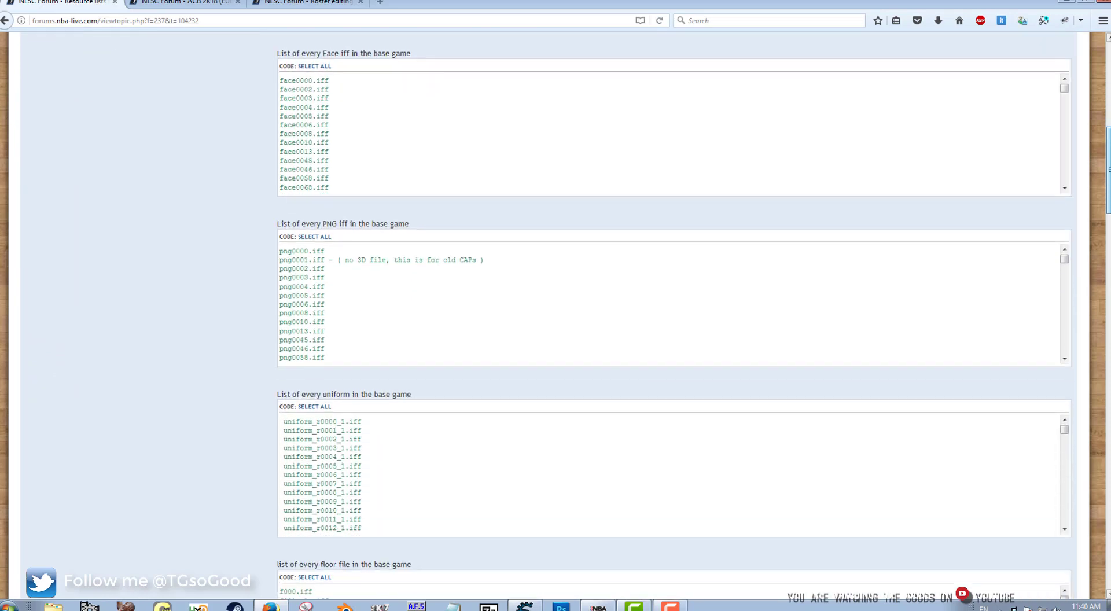
pyautogui.scroll(-5, 498, 245)
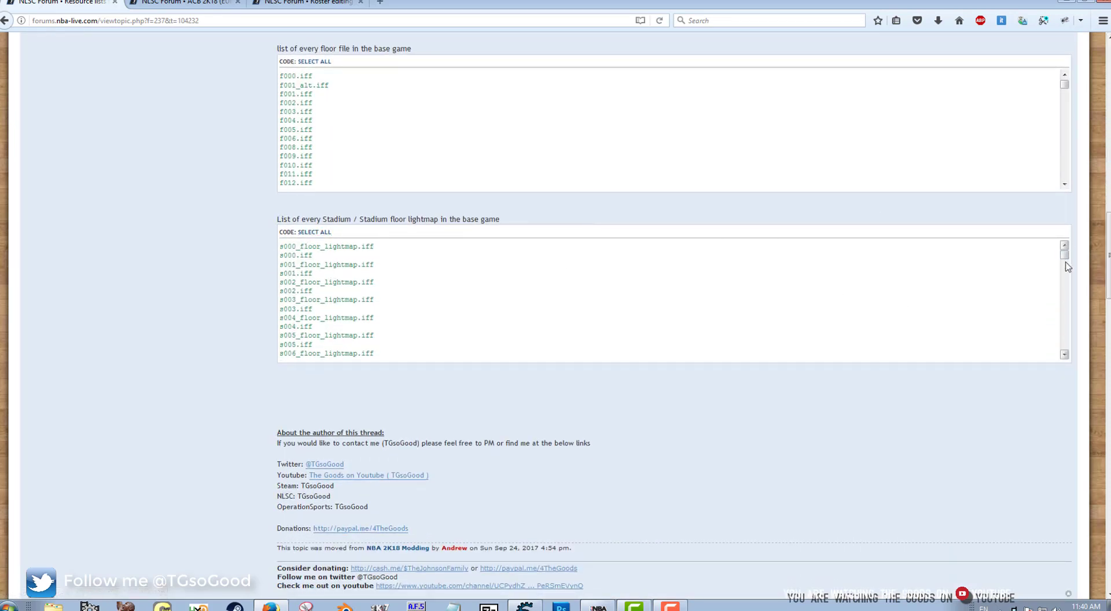
pyautogui.moveTo(1065, 259)
pyautogui.mouseDown()
pyautogui.moveTo(1078, 354)
pyautogui.moveTo(1067, 342)
pyautogui.mouseUp()
pyautogui.click(1071, 357)
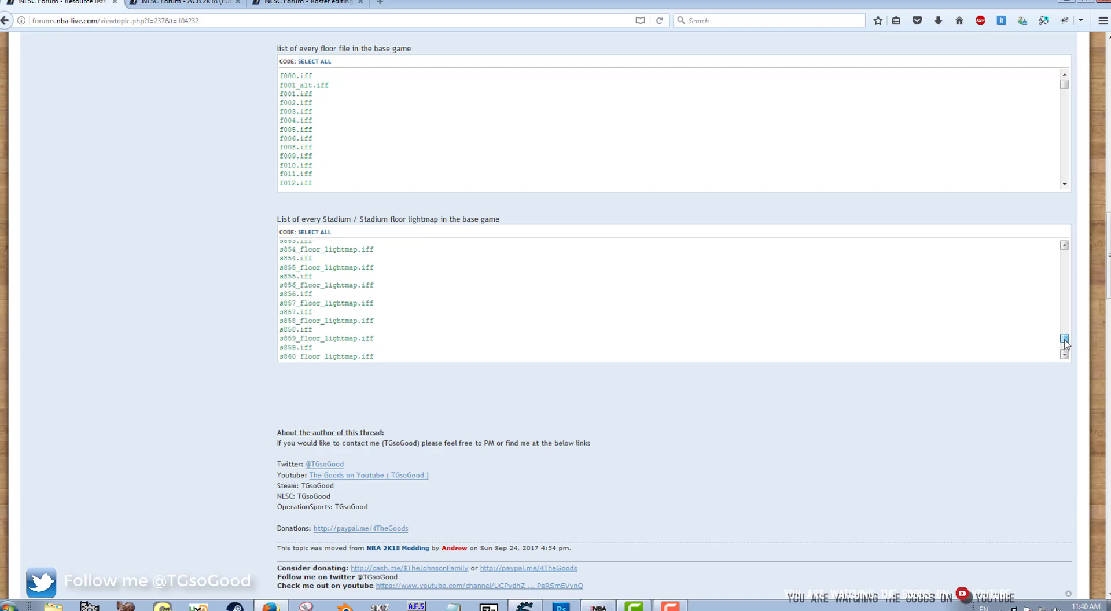
pyautogui.click(1023, 378)
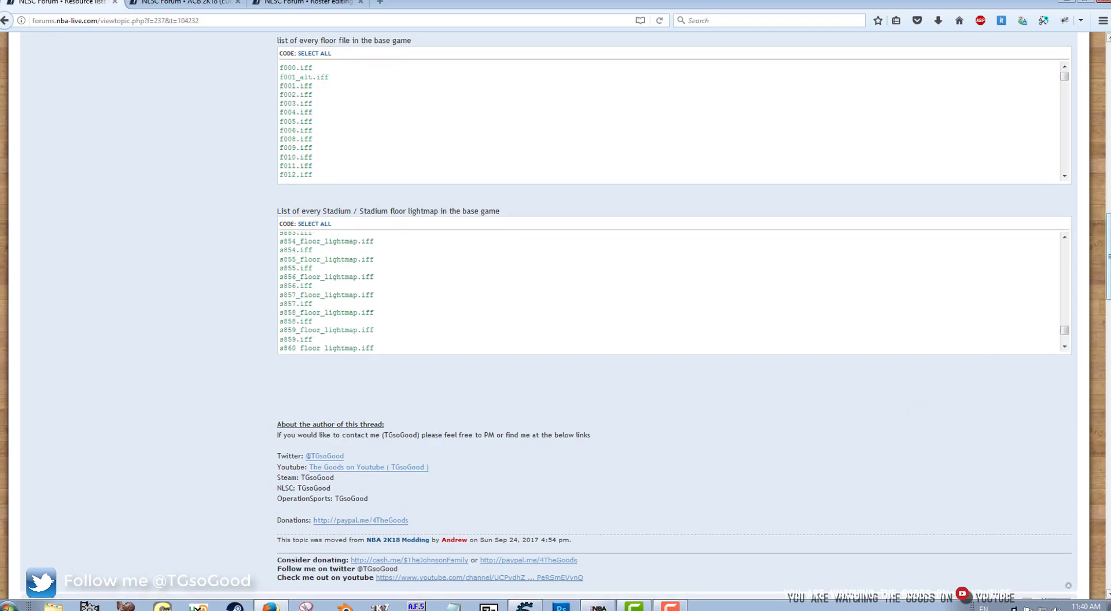
pyautogui.scroll(-15, 556, 313)
pyautogui.scroll(2, 556, 313)
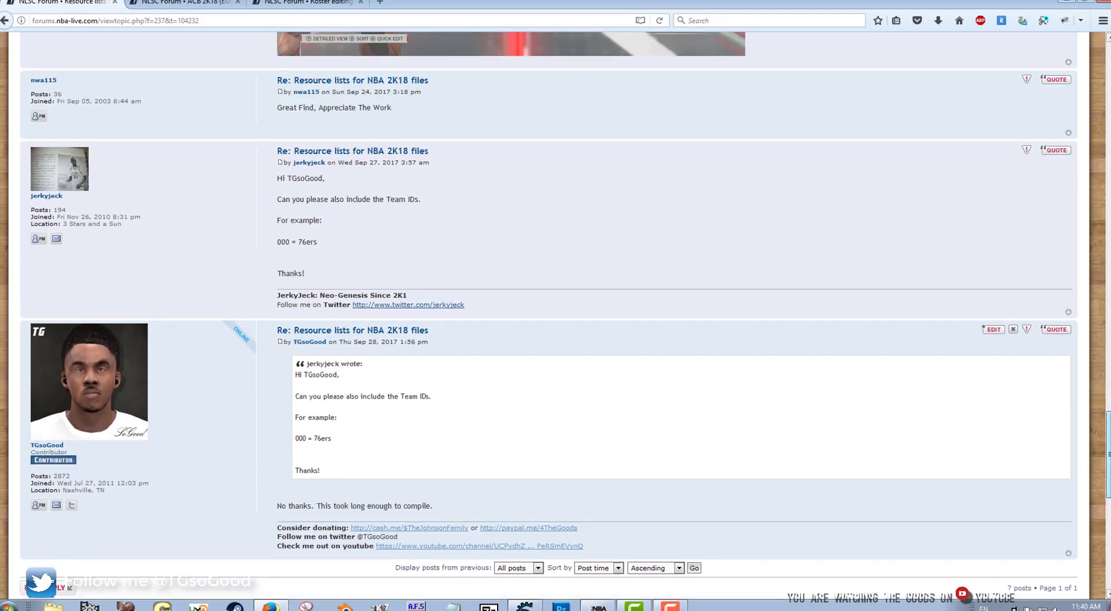
pyautogui.scroll(15, 1028, 336)
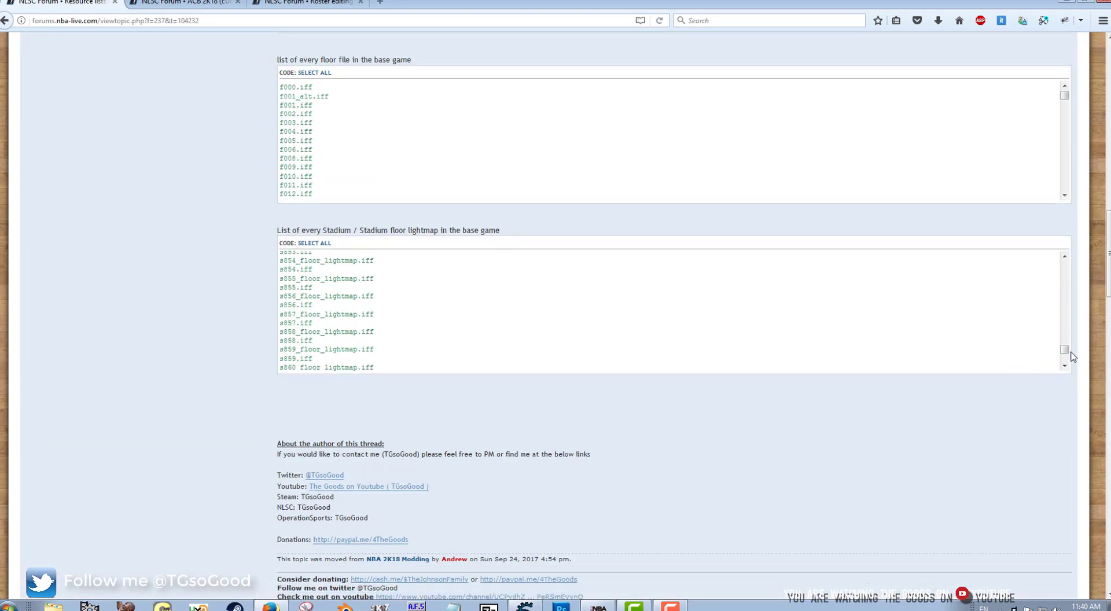
pyautogui.moveTo(1065, 349); pyautogui.dragTo(1066, 341)
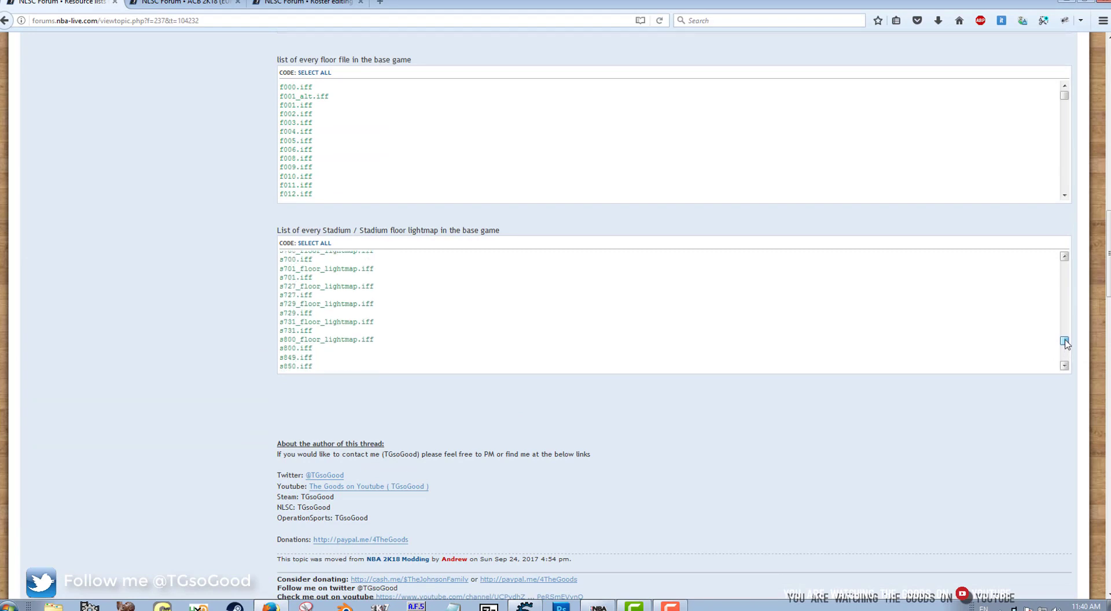
pyautogui.moveTo(1066, 344); pyautogui.dragTo(1053, 347)
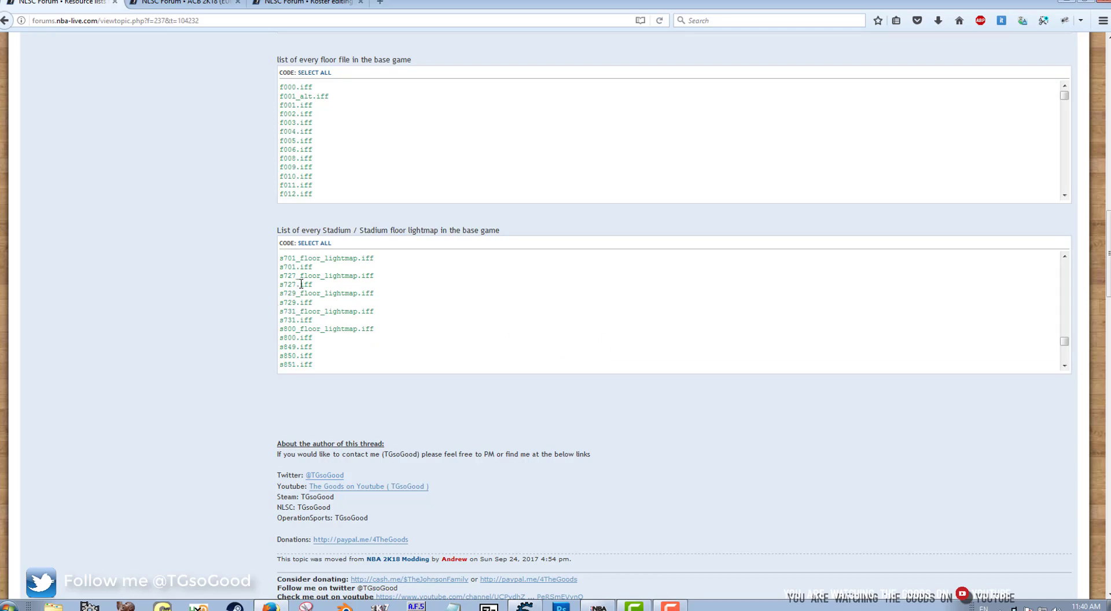
pyautogui.moveTo(311, 285)
pyautogui.mouseDown()
pyautogui.moveTo(324, 596)
pyautogui.moveTo(302, 283)
pyautogui.mouseUp()
# Step: Set up a 2KU Freestyle game, Cleveland Cavaliers at Jackson Bears, then bring up Cheat Engine
pyautogui.hotkey('alt', 'Tab')
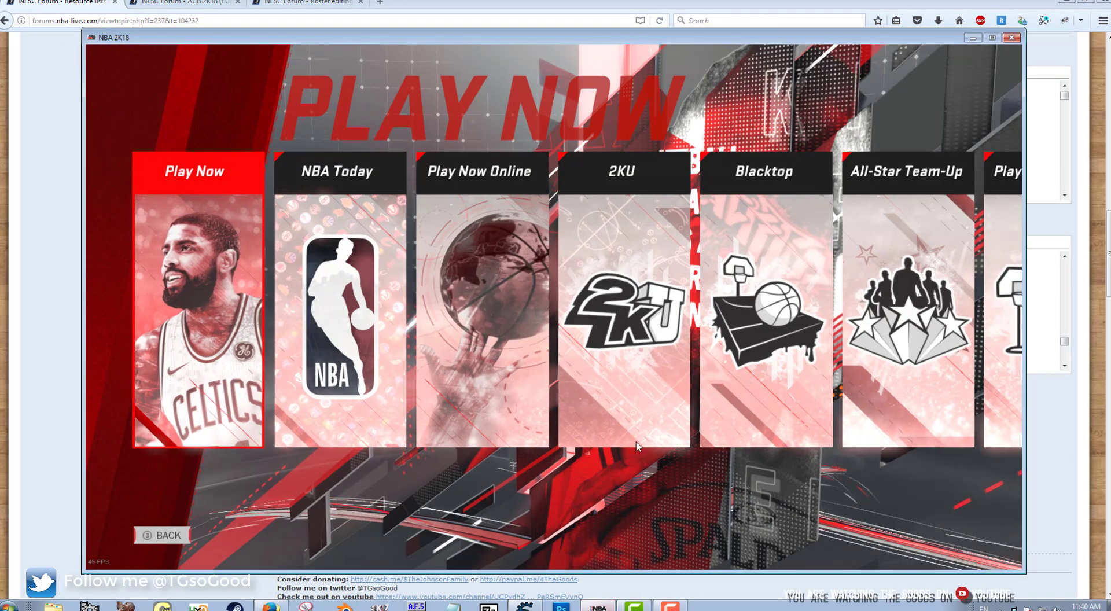
pyautogui.click(623, 412)
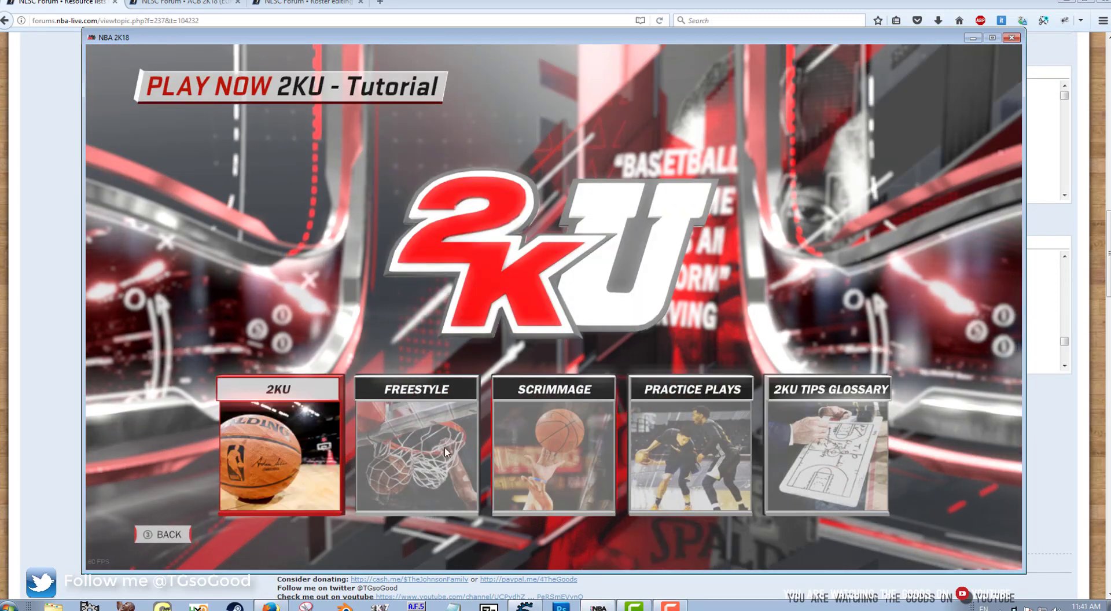
pyautogui.click(409, 468)
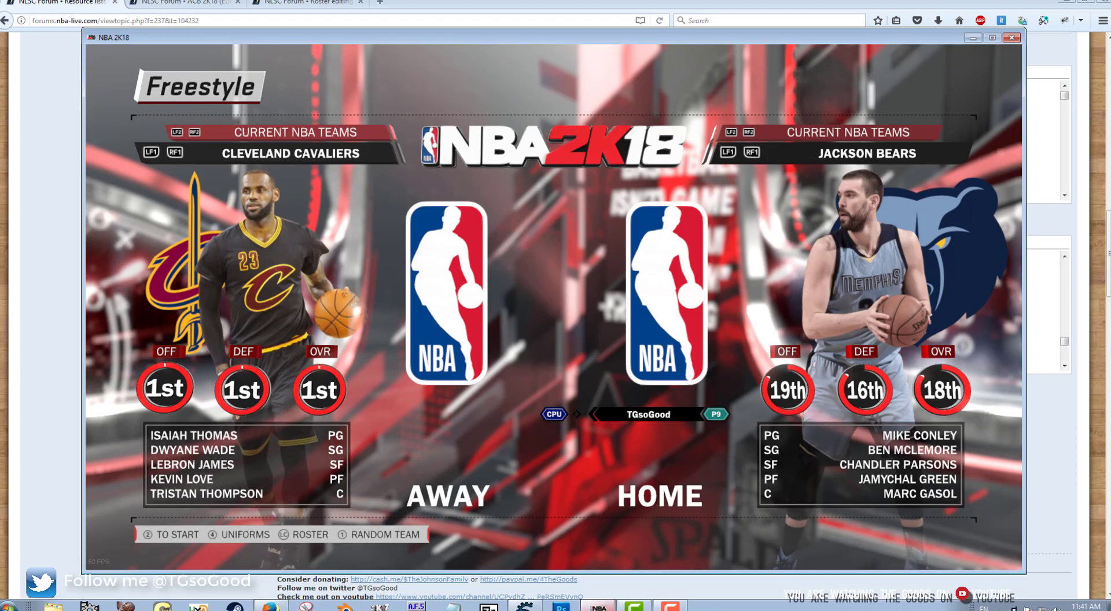
pyautogui.hotkey('alt', 'Tab')
pyautogui.hotkey('alt', 'Tab')
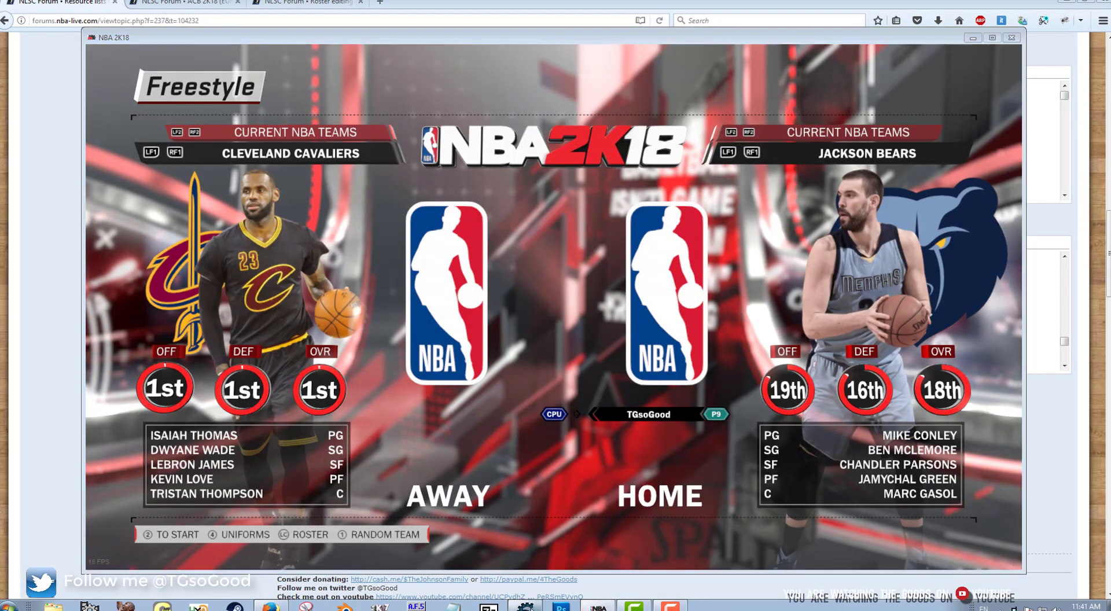
pyautogui.hotkey('alt', 'Tab')
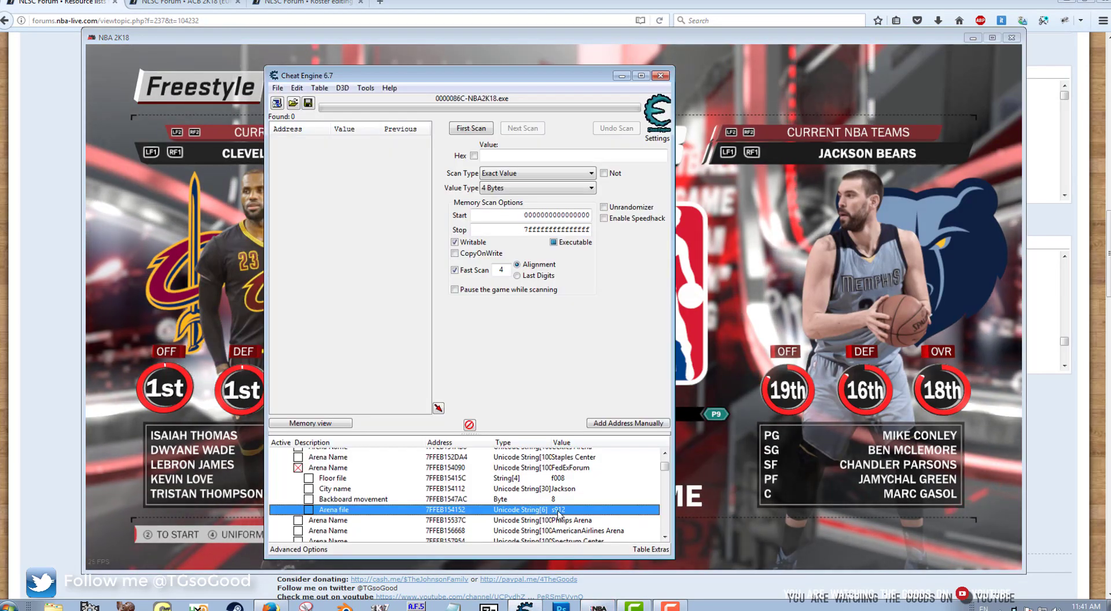
# Step: Change the FedExForum Arena file code from s912 to s727, then return to team select
pyautogui.doubleClick(559, 510)
pyautogui.moveTo(523, 320); pyautogui.dragTo(581, 318)
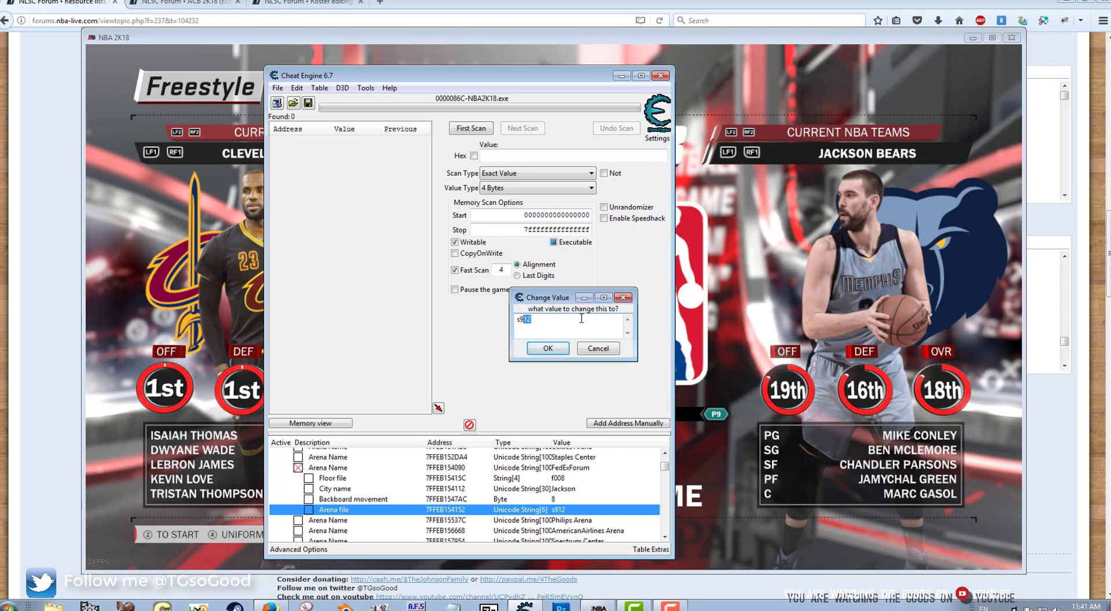
pyautogui.press('BackSpace')
pyautogui.press('BackSpace')
pyautogui.write('7')
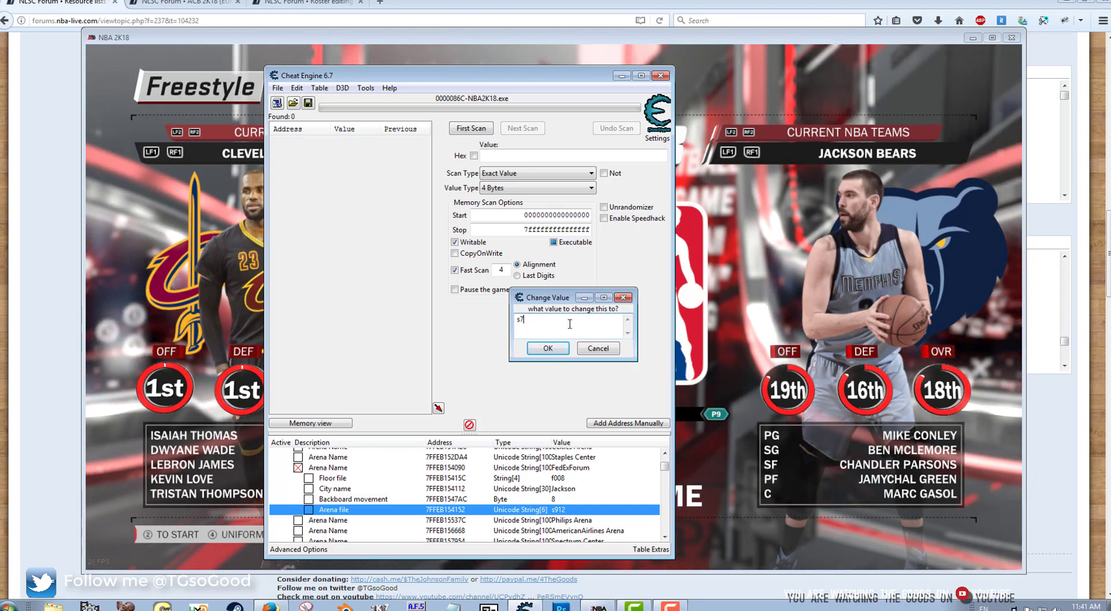
pyautogui.write('27')
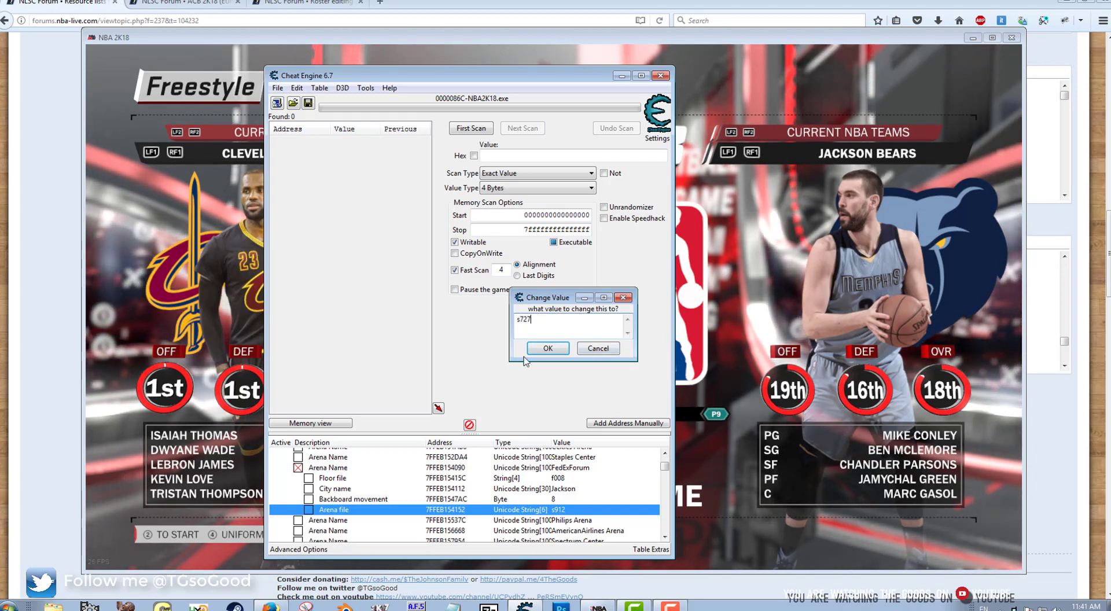
pyautogui.click(547, 348)
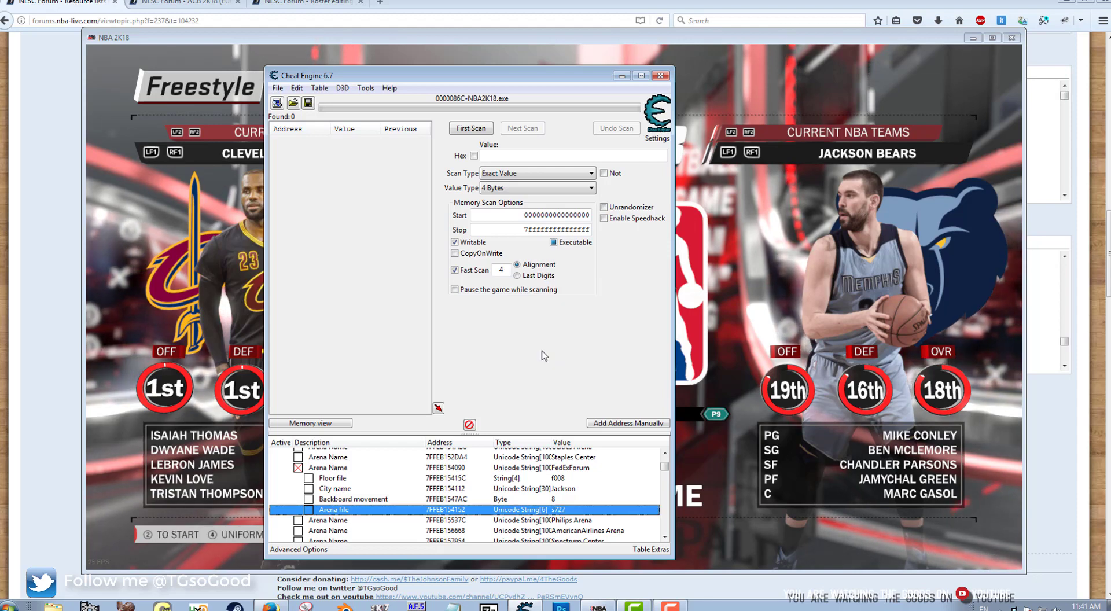
pyautogui.click(740, 391)
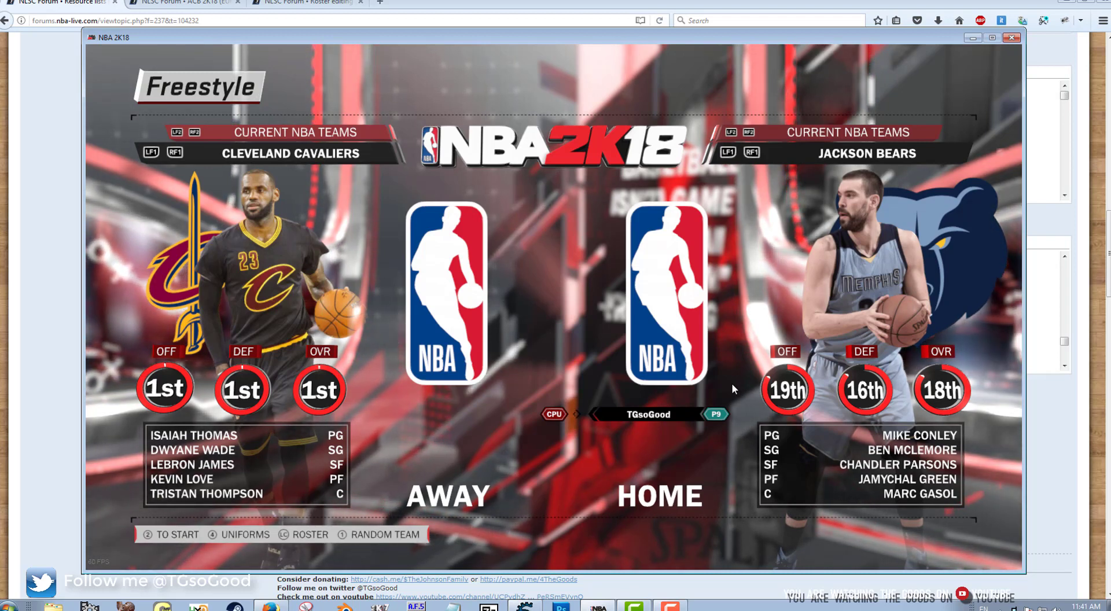
# Step: Start the Freestyle game and switch the camera preset from Broadcast to 2K Low
pyautogui.press('Return')
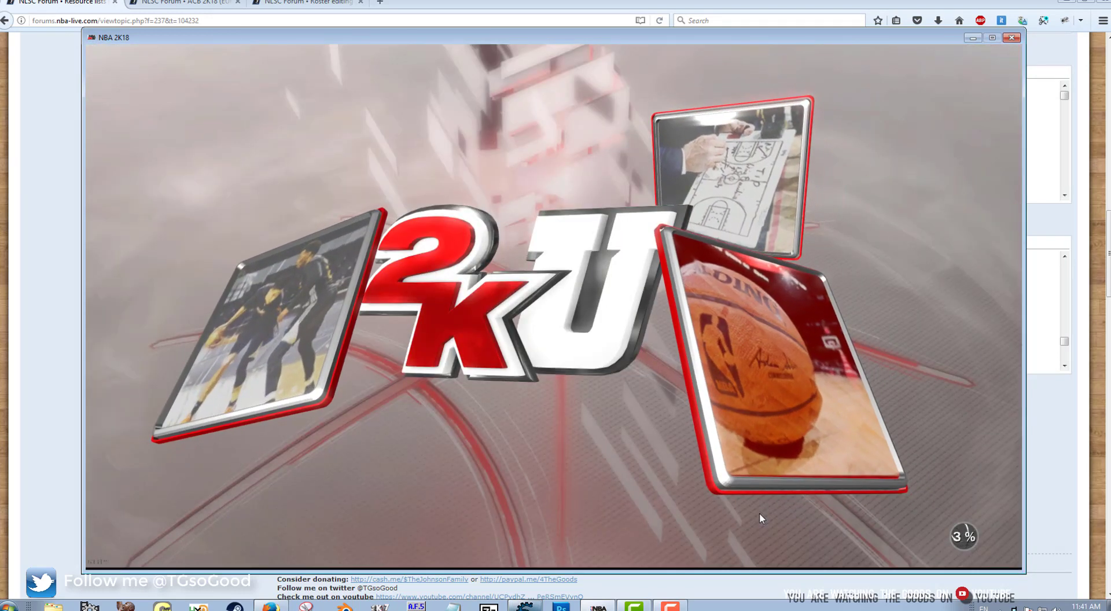
pyautogui.press('Return')
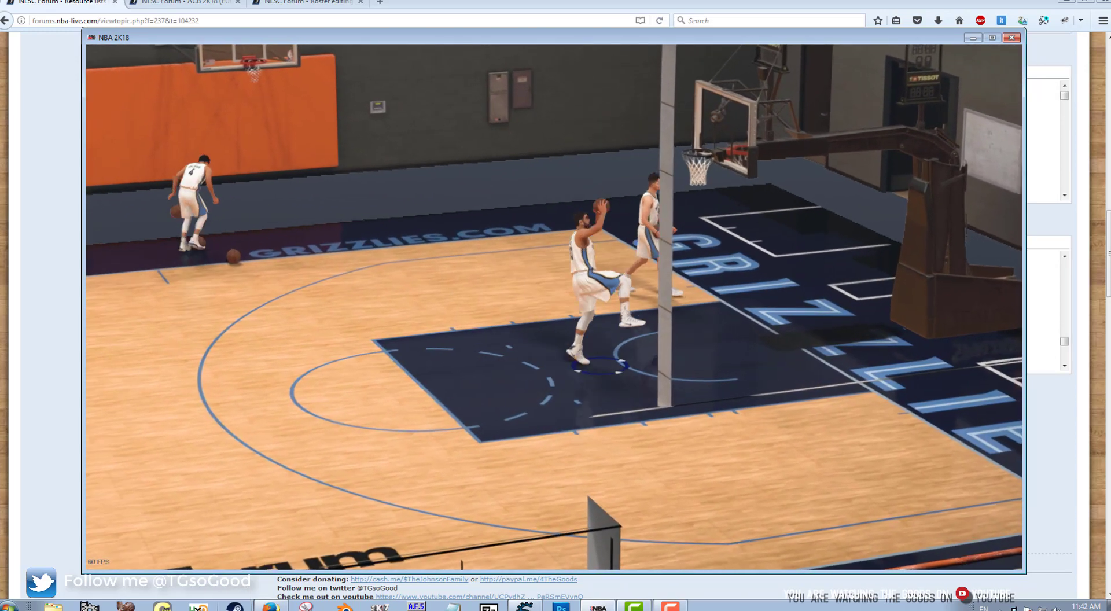
pyautogui.press('Escape')
pyautogui.press('Down')
pyautogui.press('Down')
pyautogui.press('Down')
pyautogui.press('Down')
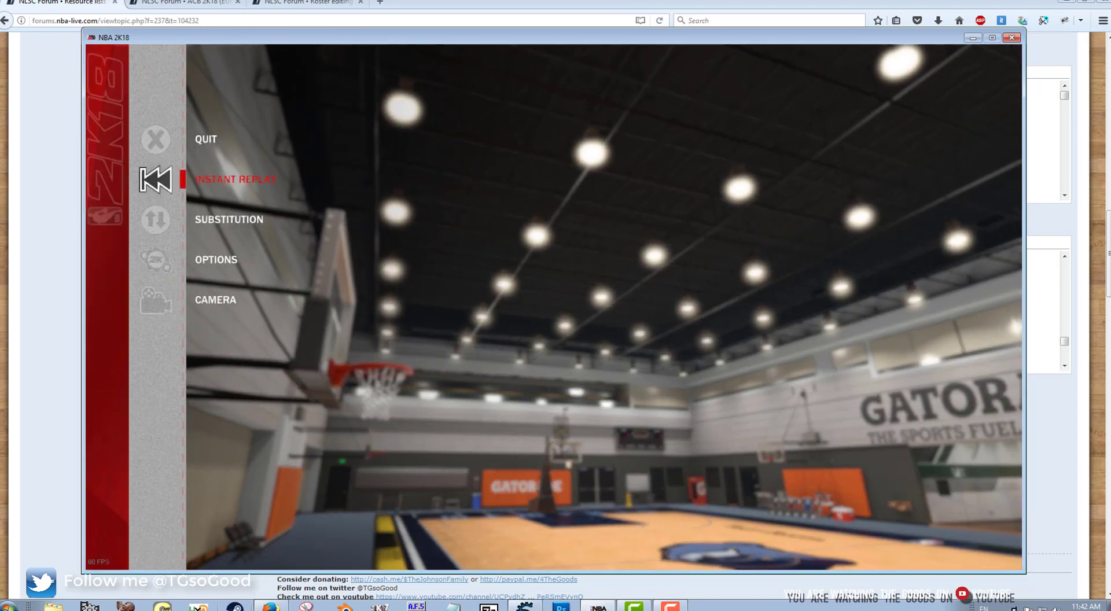
pyautogui.press('Return')
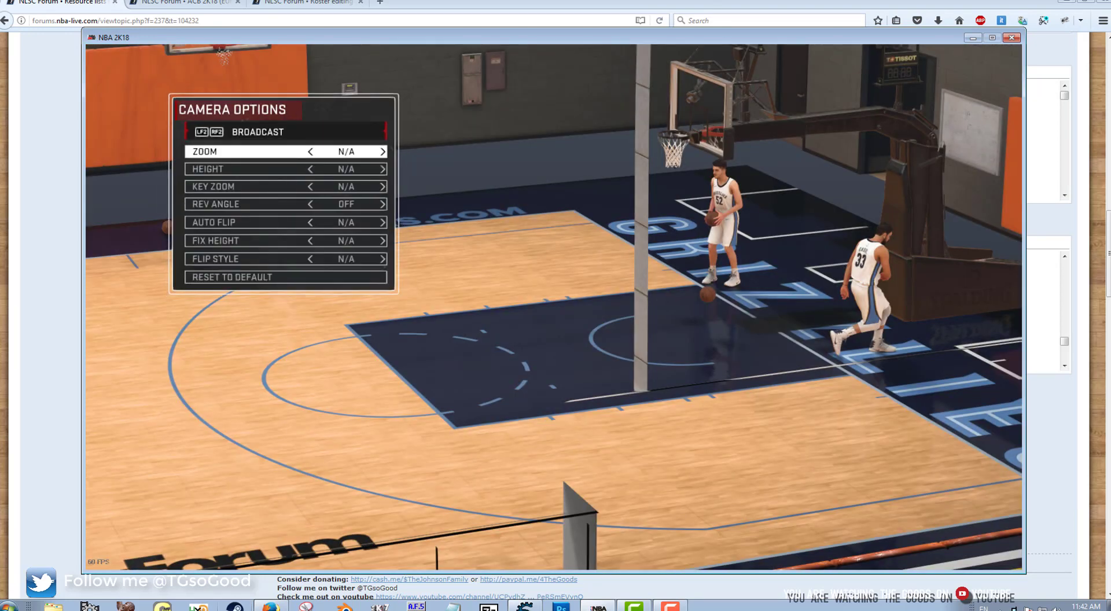
pyautogui.press('pageup')
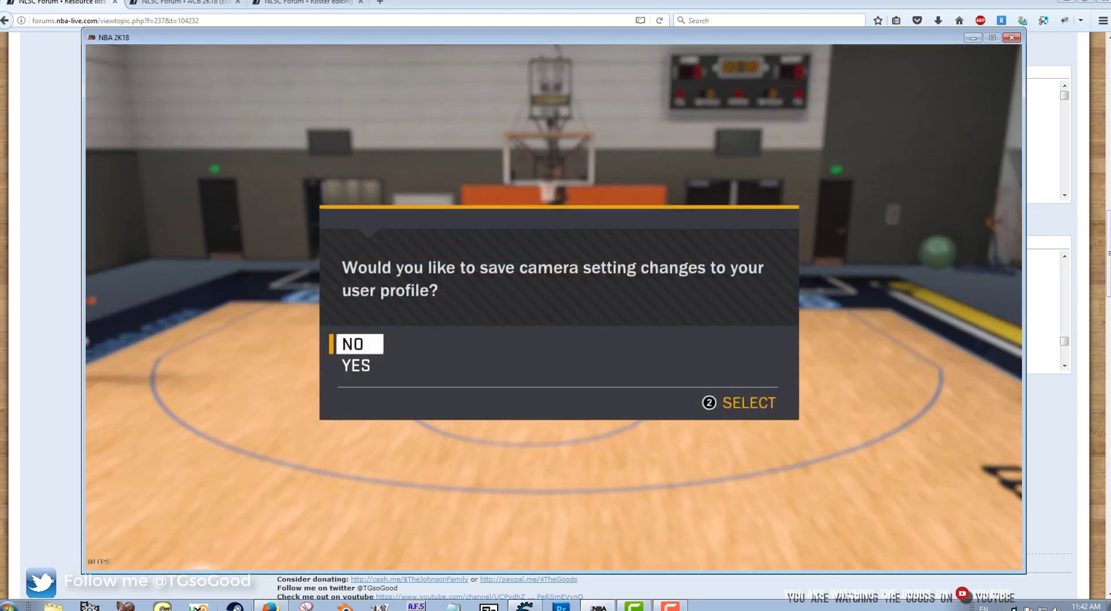
# Step: Decline saving camera settings, resume, and take a jump shot from the left wing
pyautogui.press('Return')
pyautogui.press('Escape')
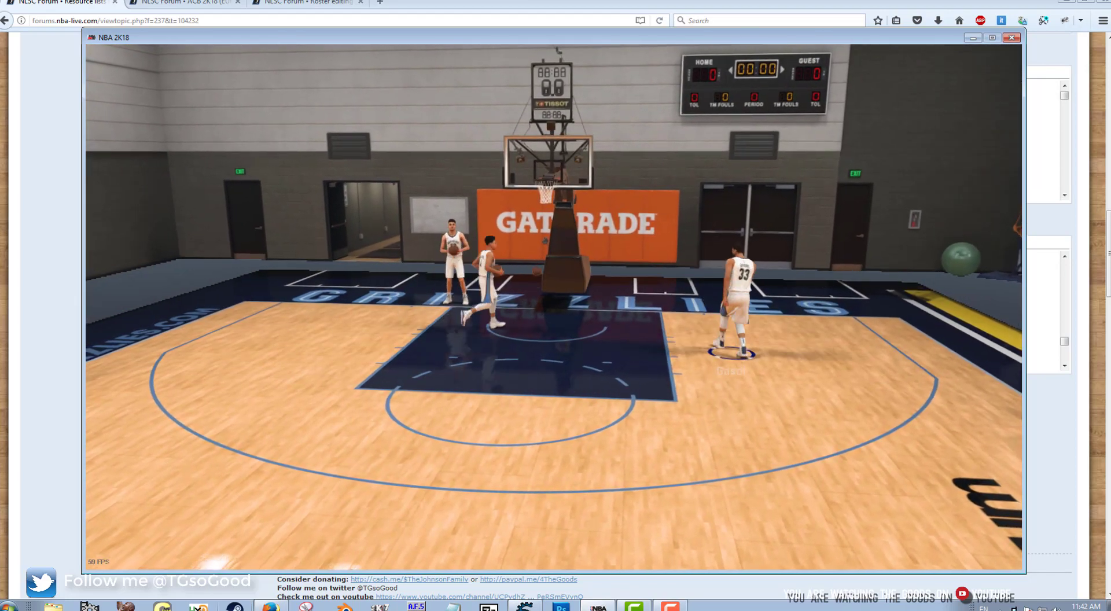
pyautogui.press('a')
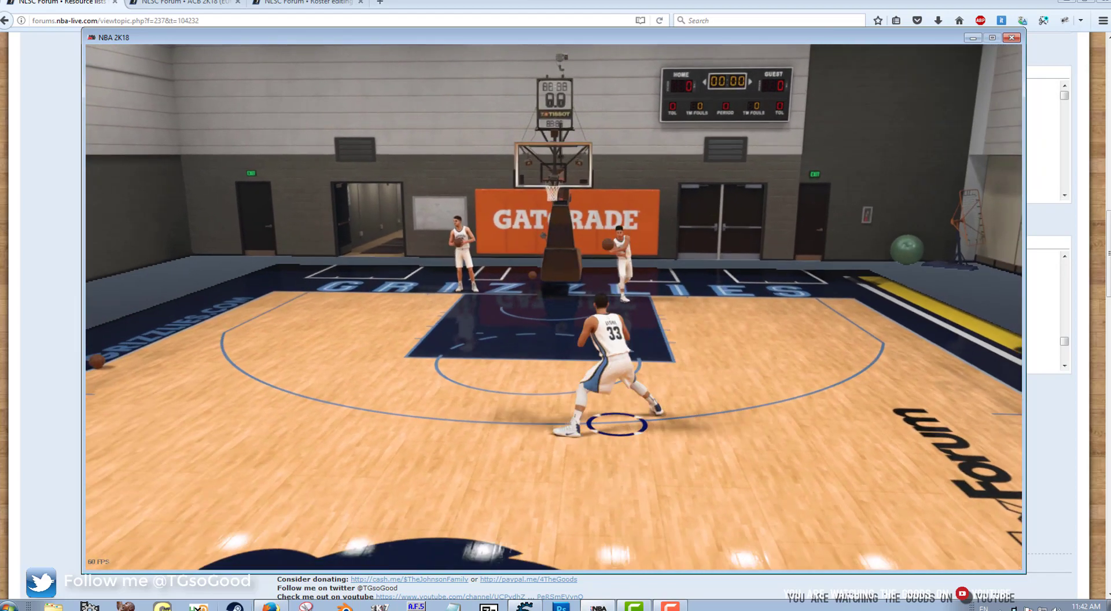
pyautogui.press('a')
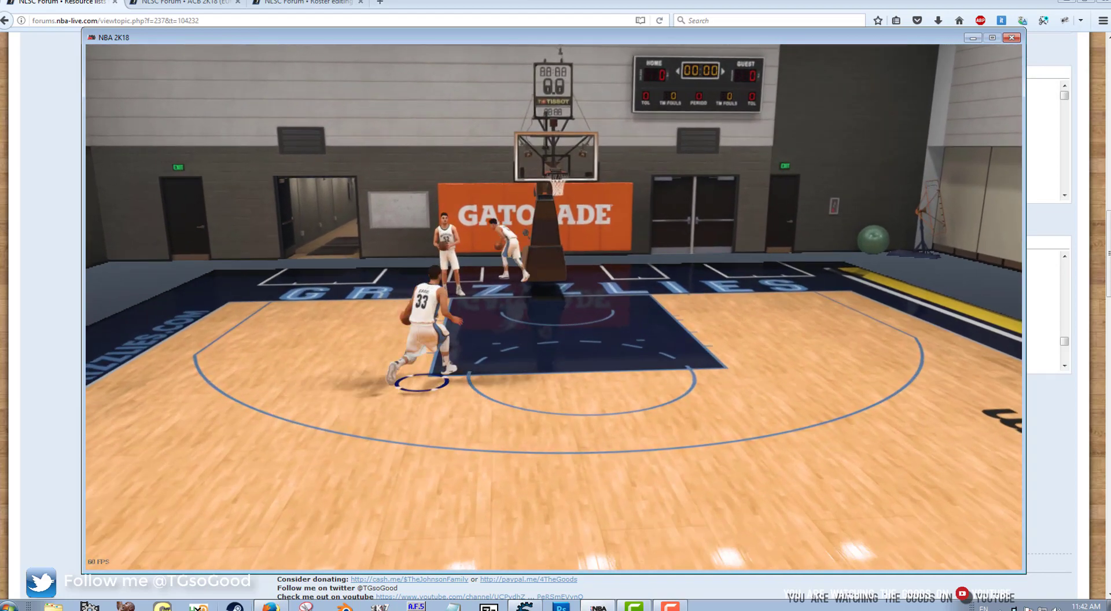
pyautogui.press('e')
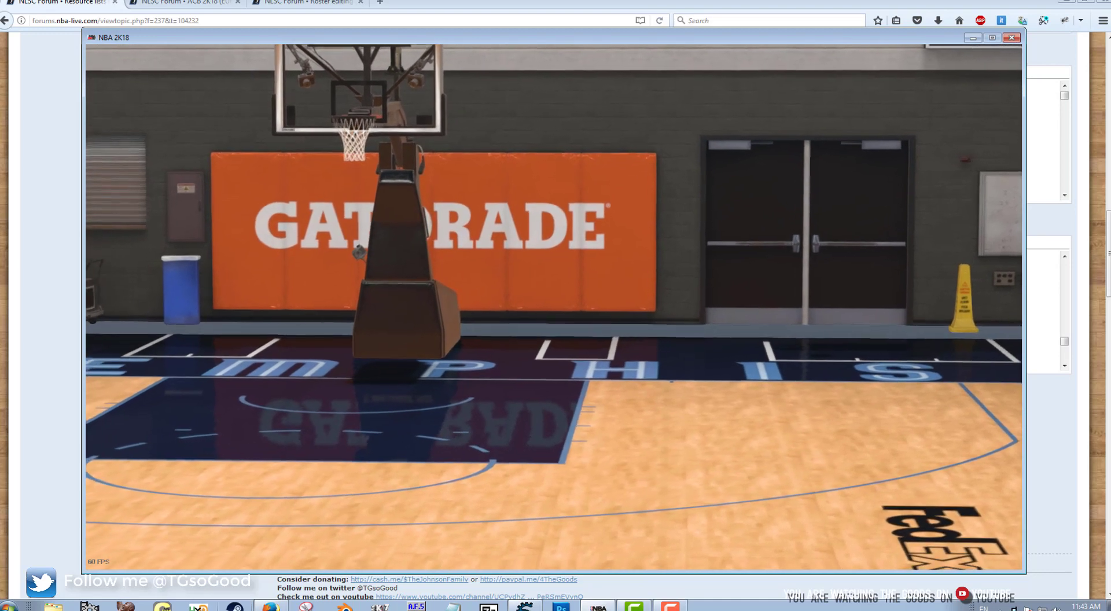
# Step: Pause the game and quit the match, confirming YES
pyautogui.press('Escape')
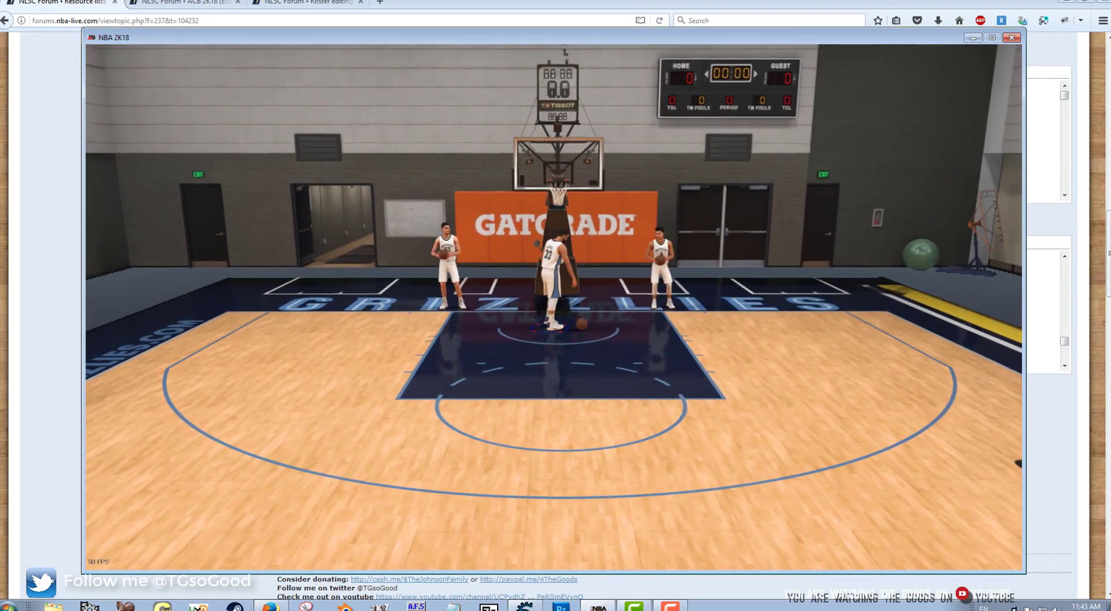
pyautogui.press('Escape')
pyautogui.press('Up')
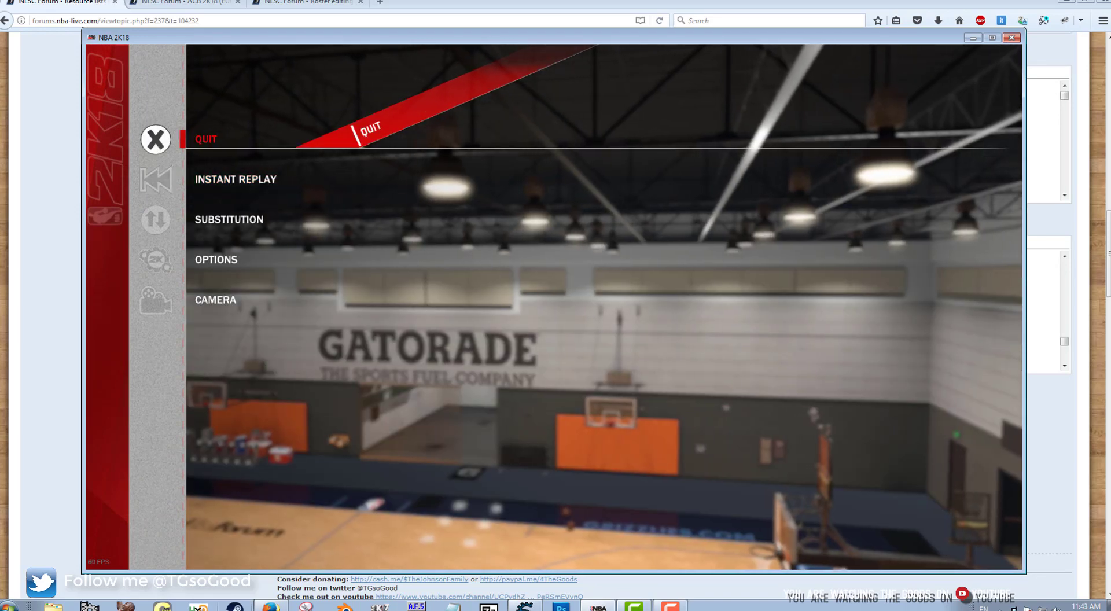
pyautogui.press('Return')
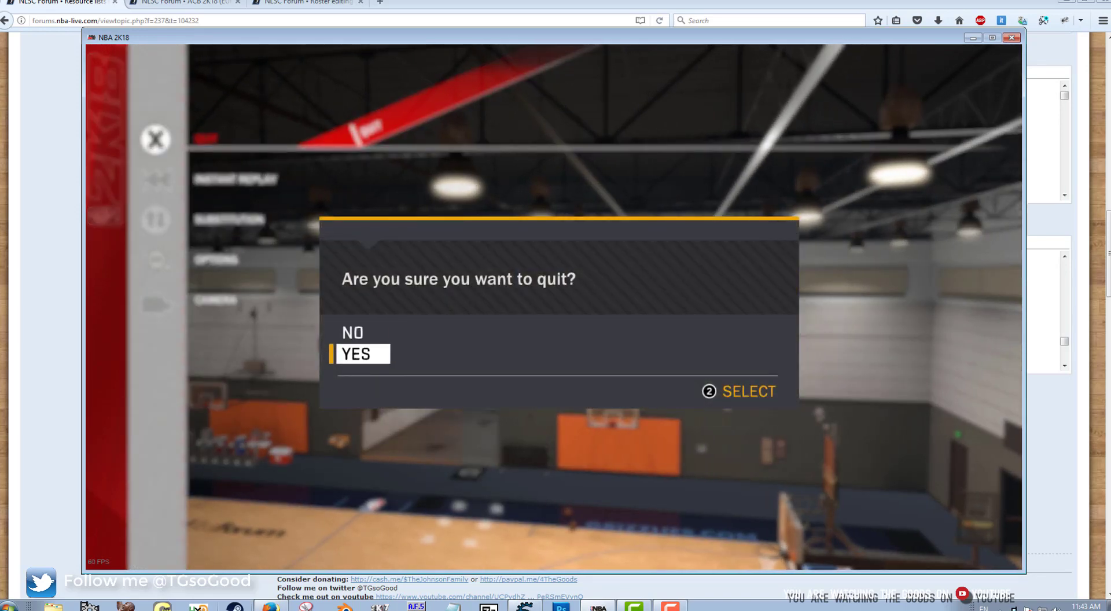
pyautogui.press('Return')
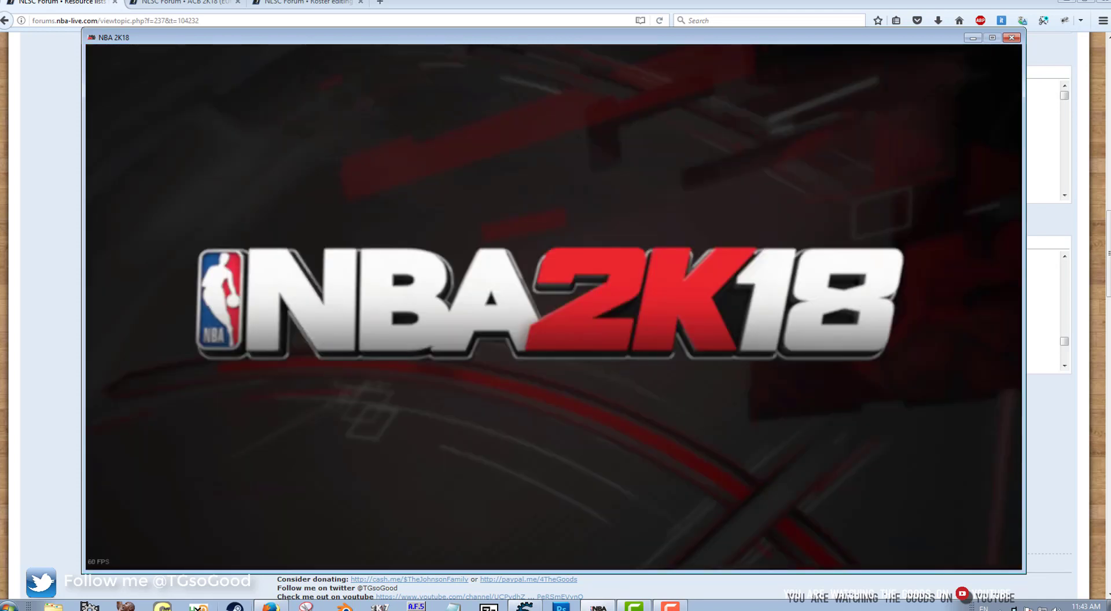